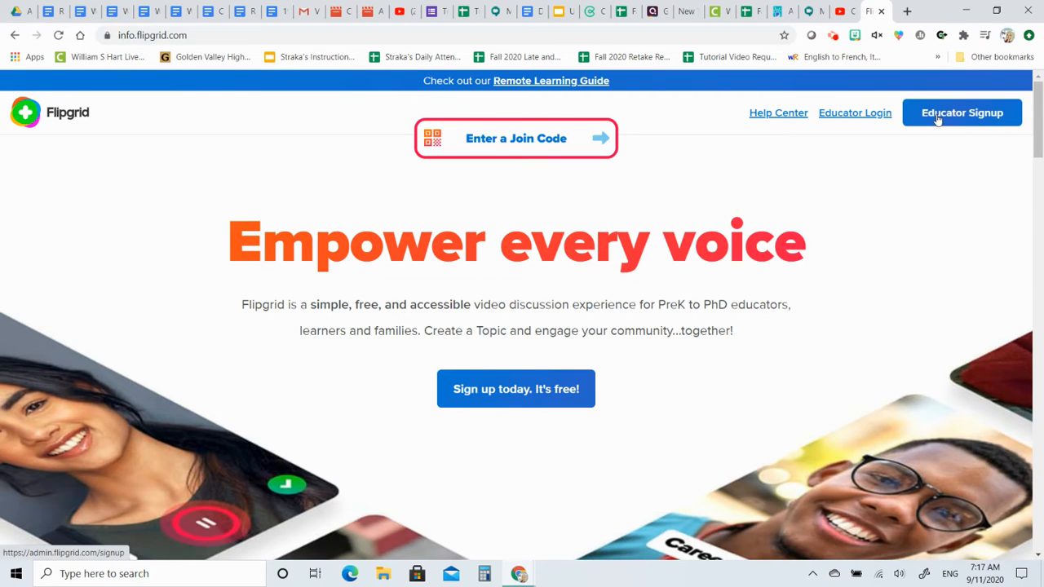
# Go from educator signup to the Discussion page and look over its topics list and groups list
pyautogui.click(970, 110)
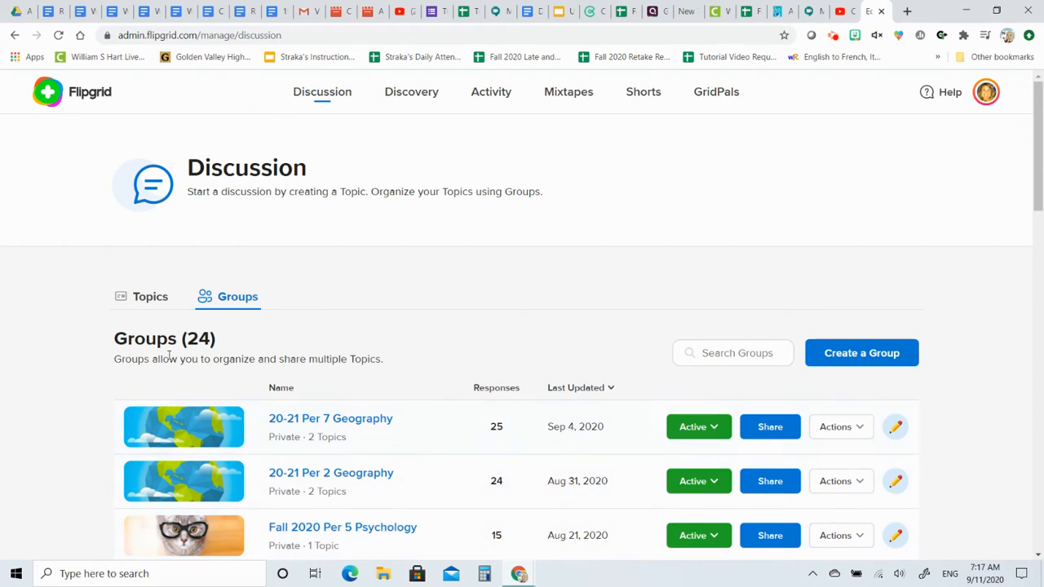
pyautogui.click(150, 302)
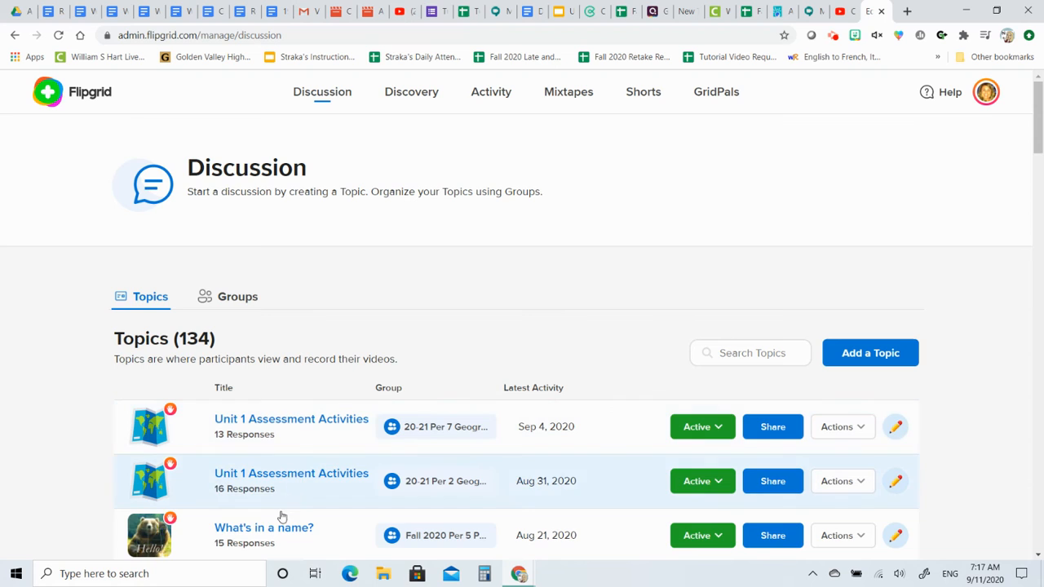
pyautogui.click(223, 305)
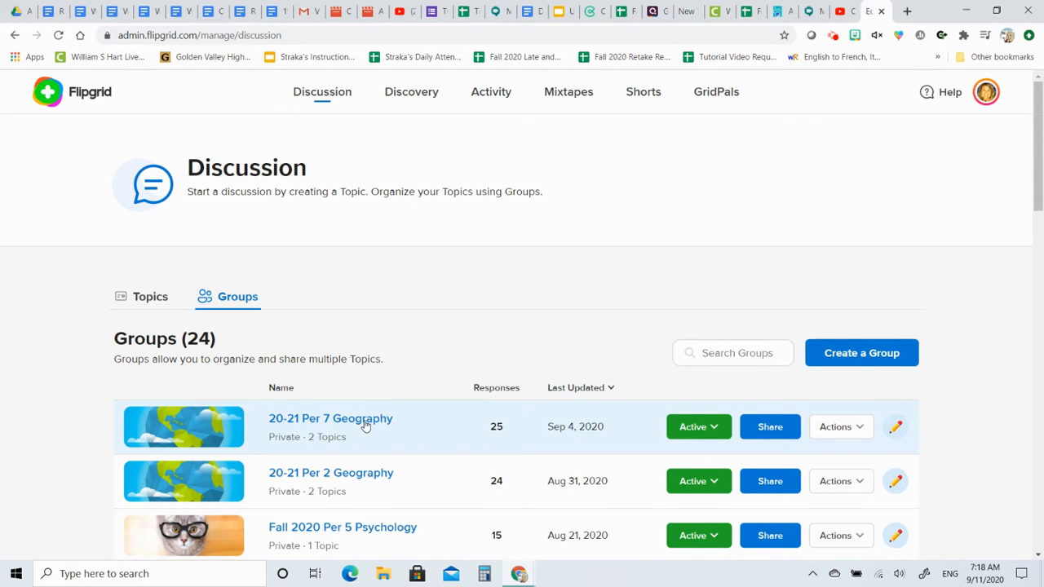
# Examine the topics inside the 20-21 Per 7 Geography group and return to the list of groups
pyautogui.click(366, 424)
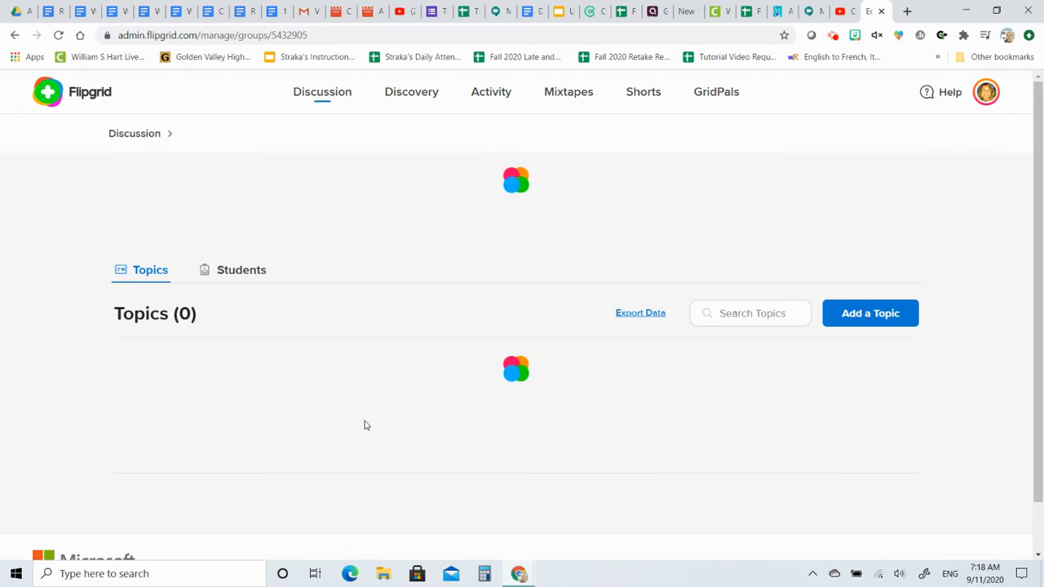
pyautogui.scroll(-3, 361, 421)
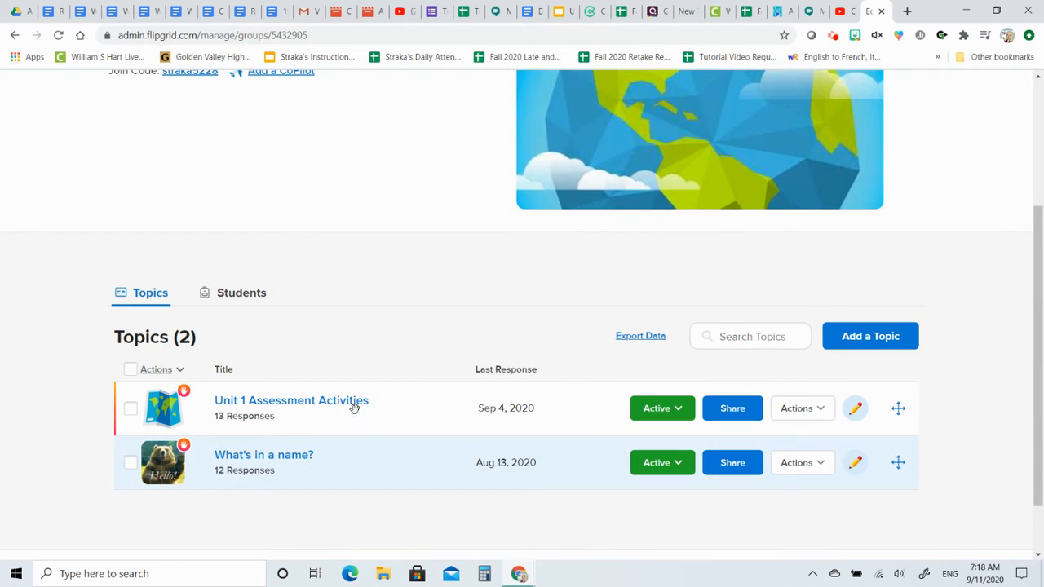
pyautogui.scroll(1, 389, 374)
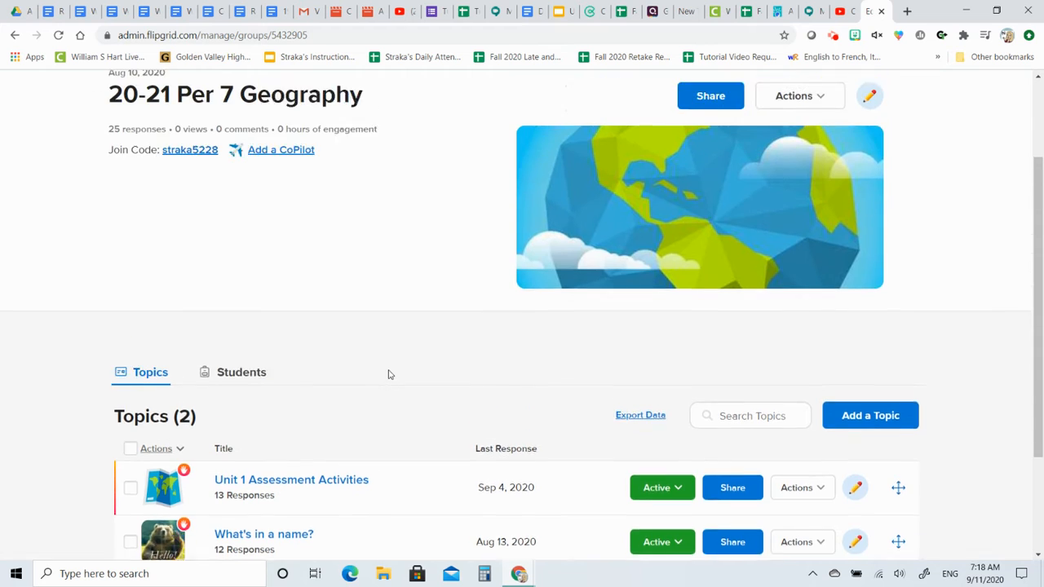
pyautogui.scroll(2, 389, 374)
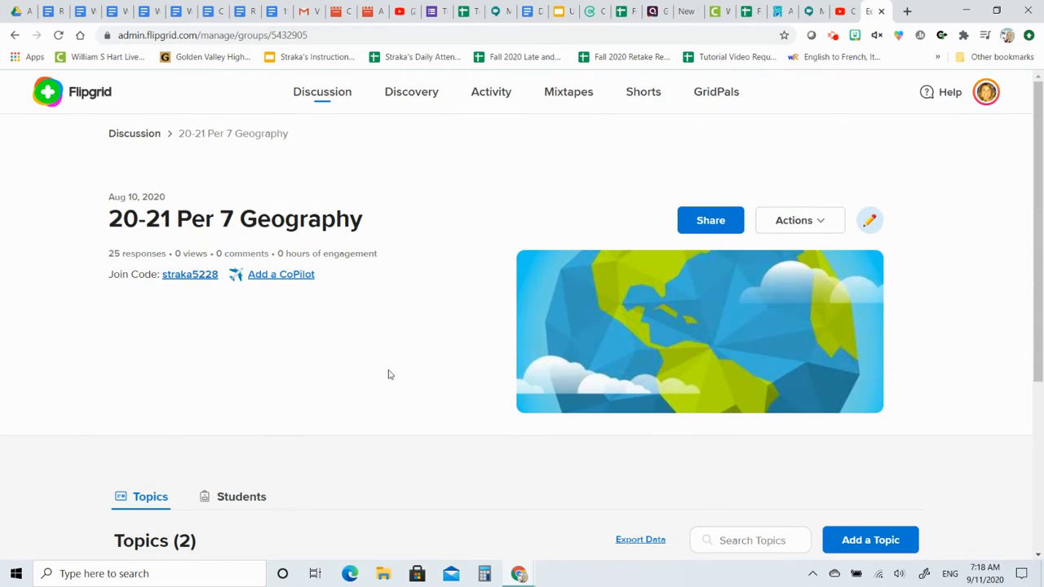
pyautogui.click(142, 139)
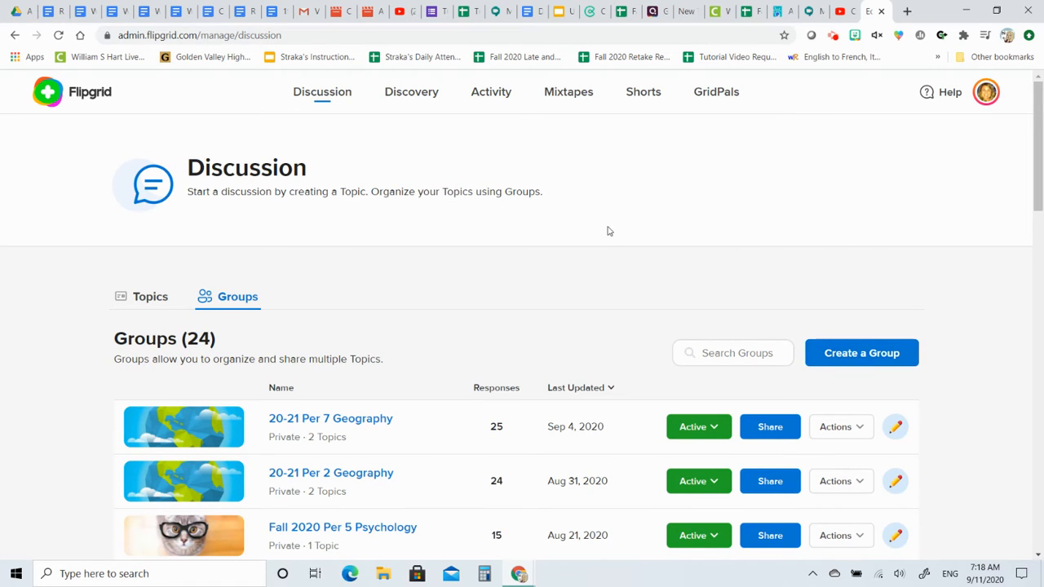
# Set up a new private group named "Practice Classroom" that students join with their Student Email
pyautogui.click(861, 363)
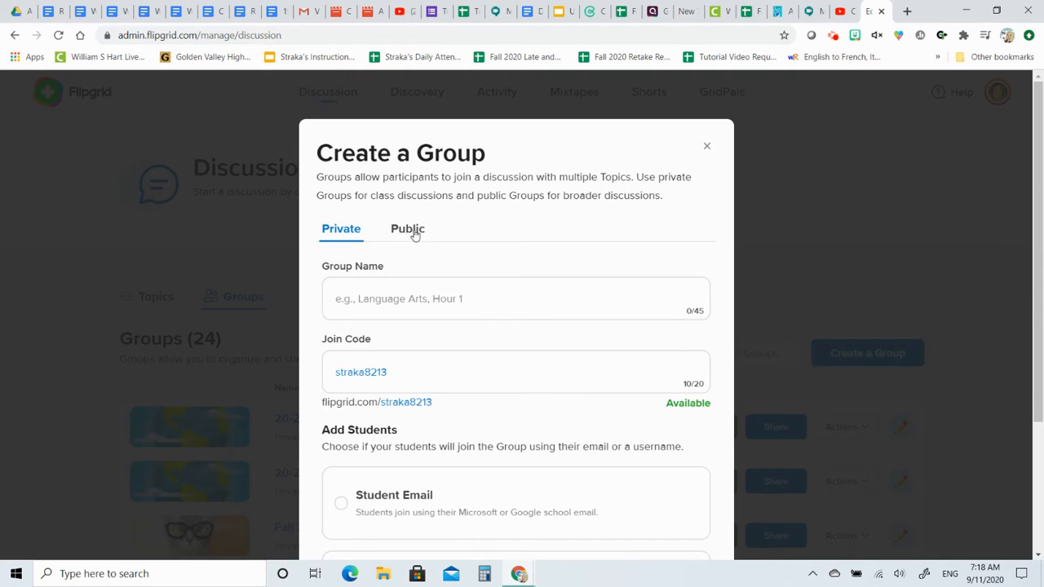
pyautogui.click(394, 297)
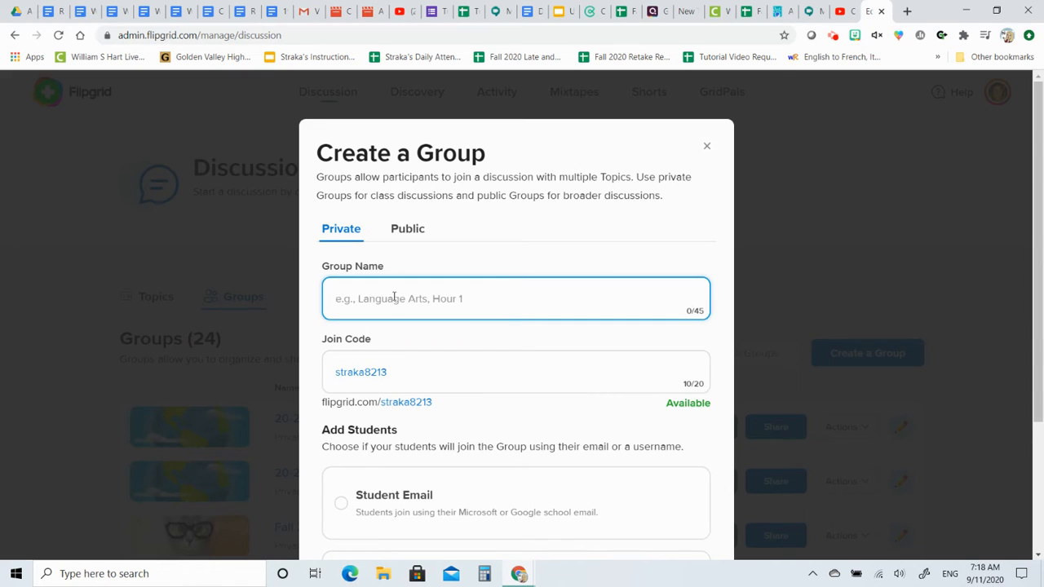
pyautogui.write('Practice C')
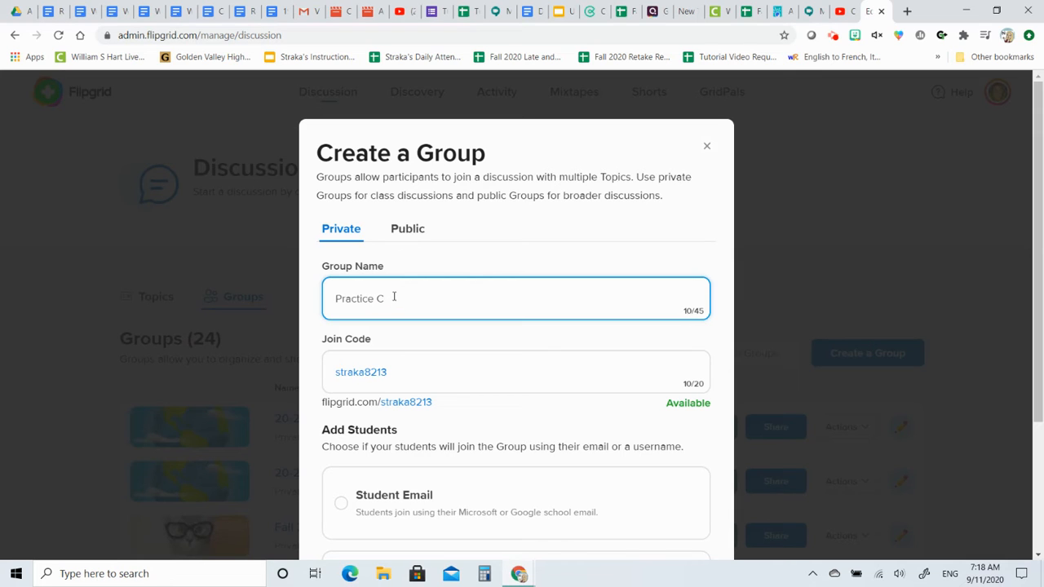
pyautogui.write('Lalassroom')
pyautogui.scroll(-3, 412, 441)
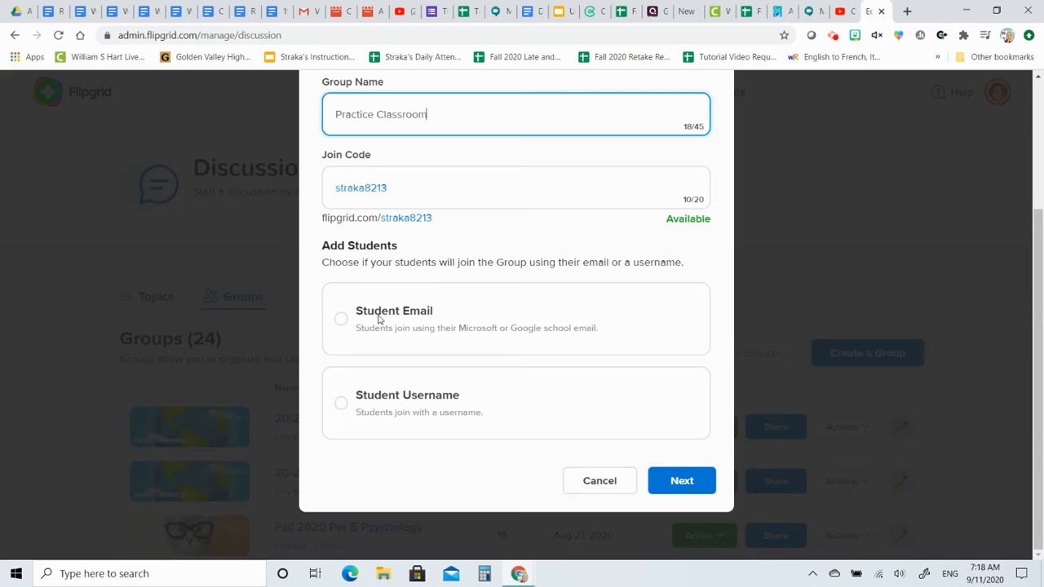
pyautogui.click(343, 322)
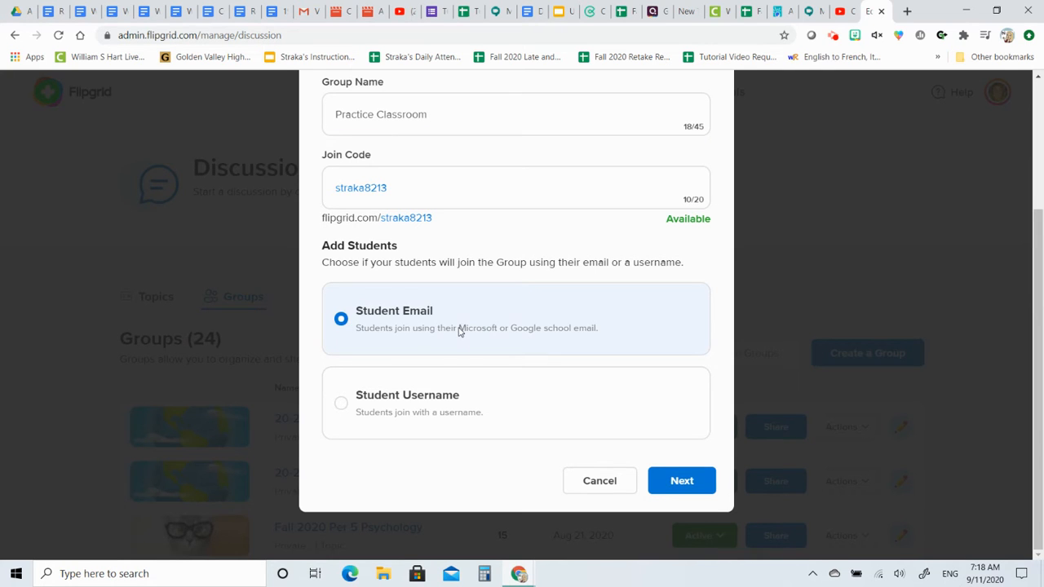
pyautogui.click(705, 487)
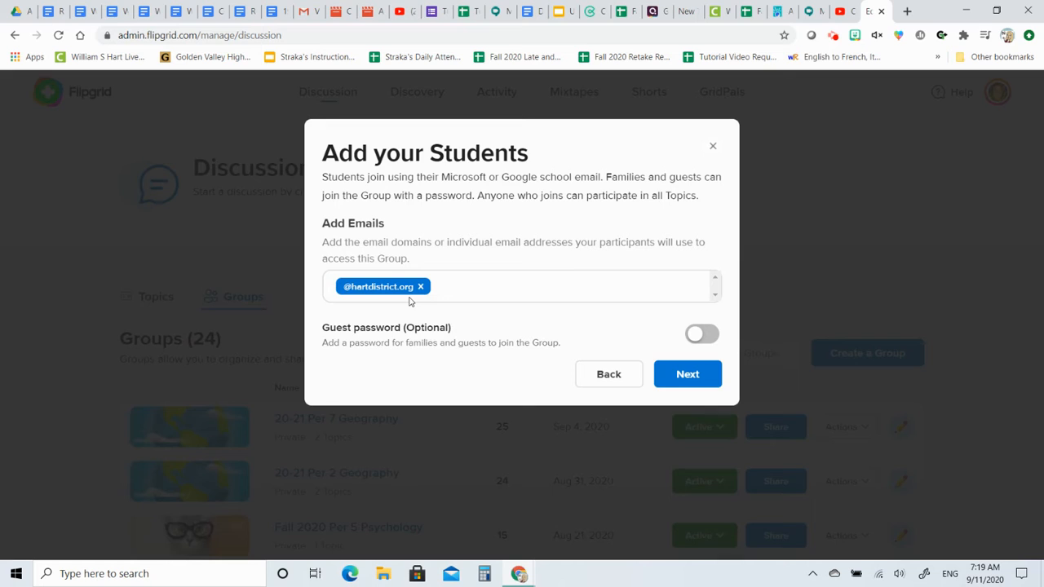
pyautogui.click(474, 293)
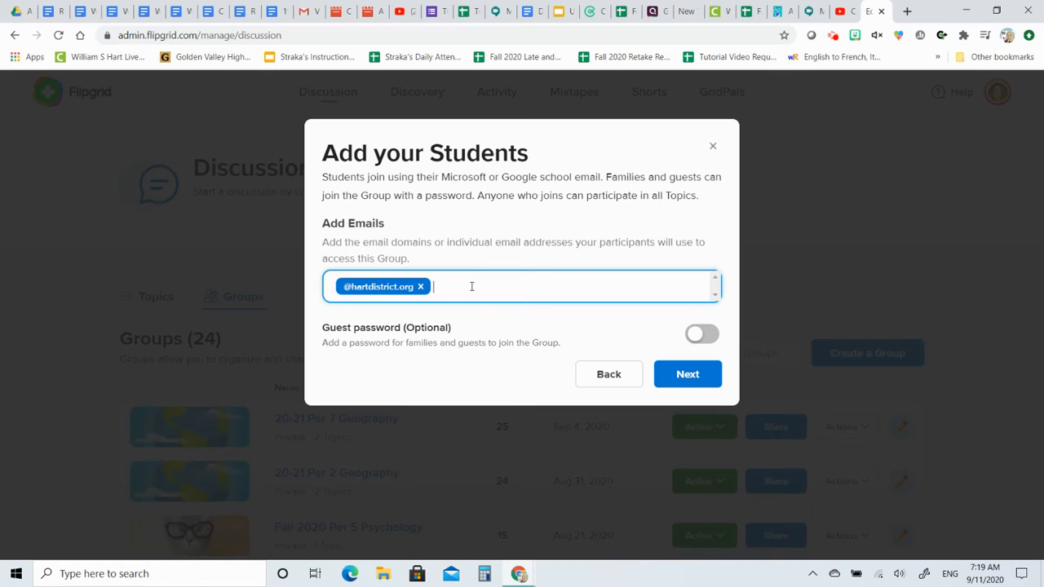
pyautogui.write('@my.hardistrict.org')
pyautogui.press('Return')
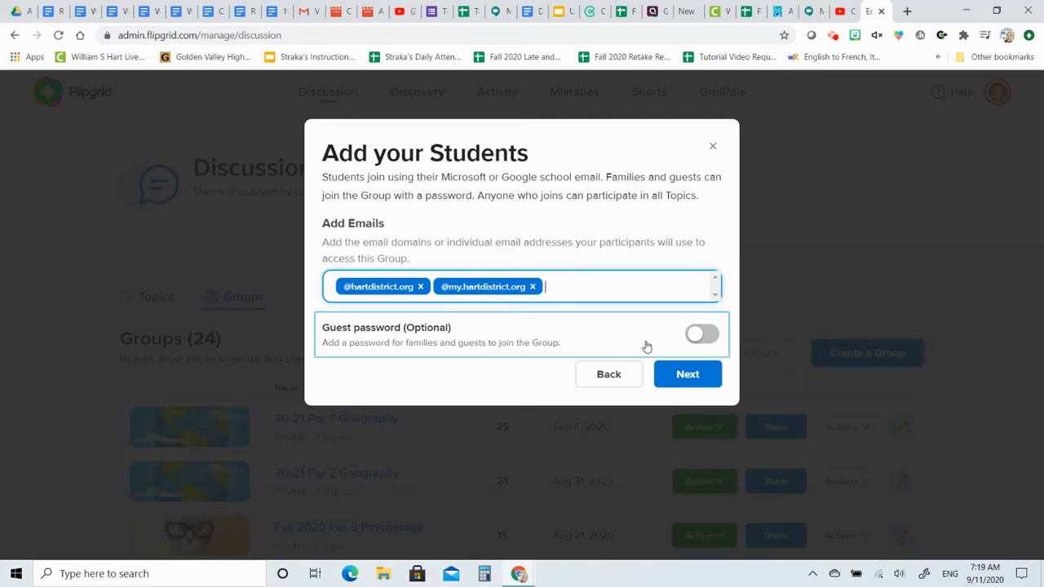
pyautogui.click(696, 380)
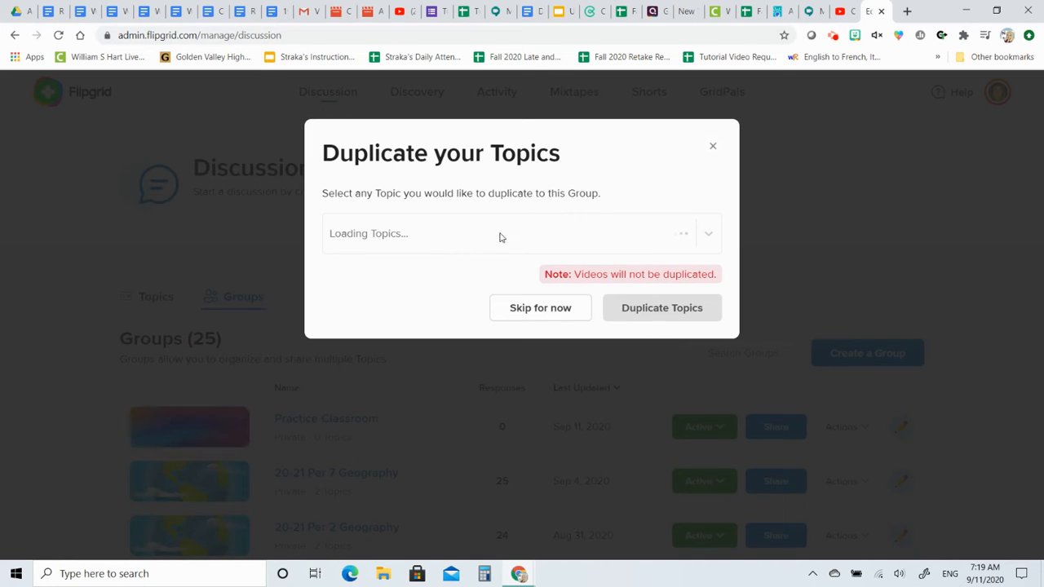
pyautogui.click(538, 316)
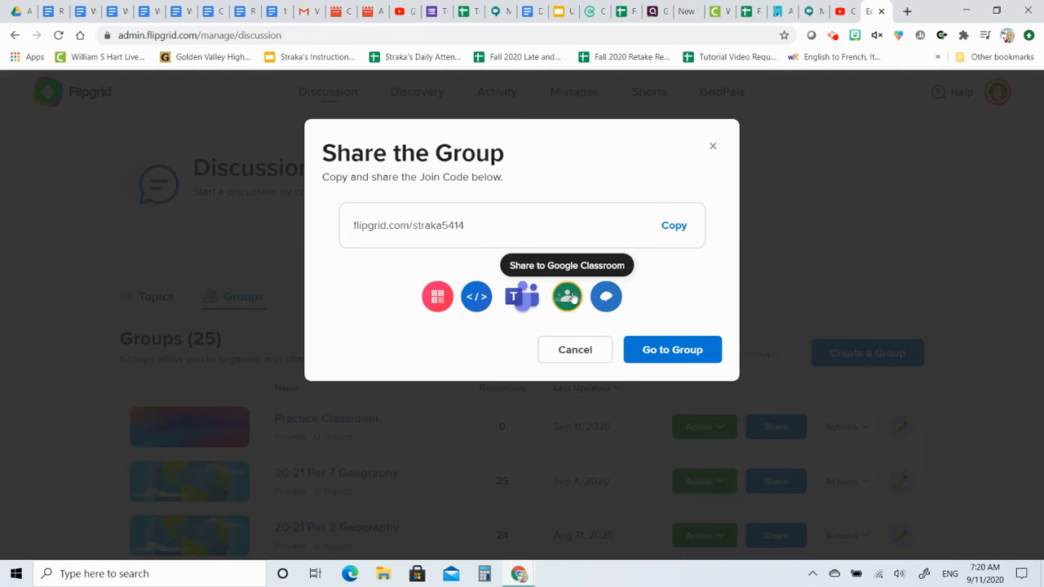
pyautogui.click(659, 361)
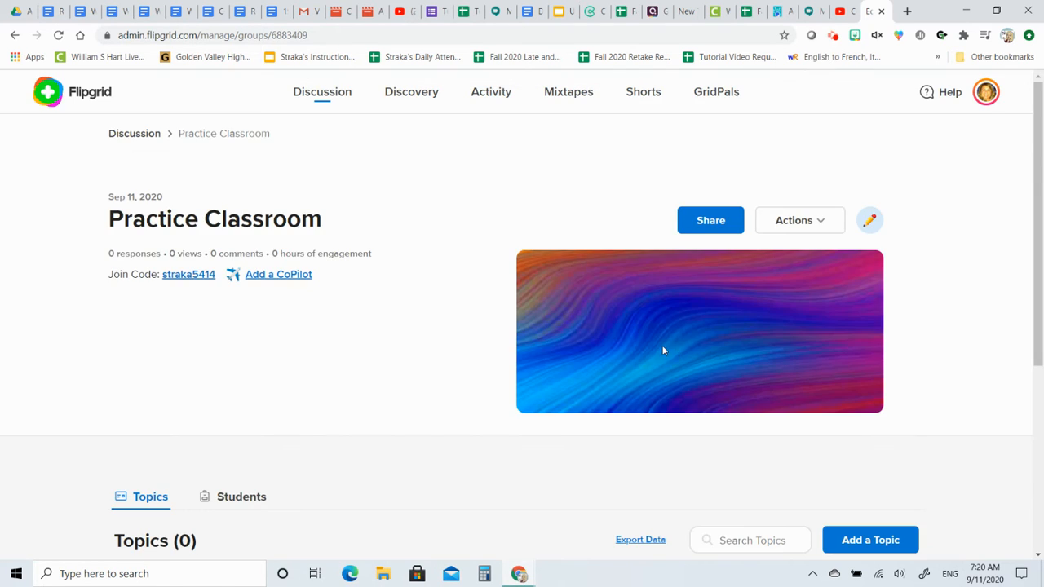
# Start a new topic in the Practice Classroom group and title it "Practice Activity"
pyautogui.scroll(-2, 292, 383)
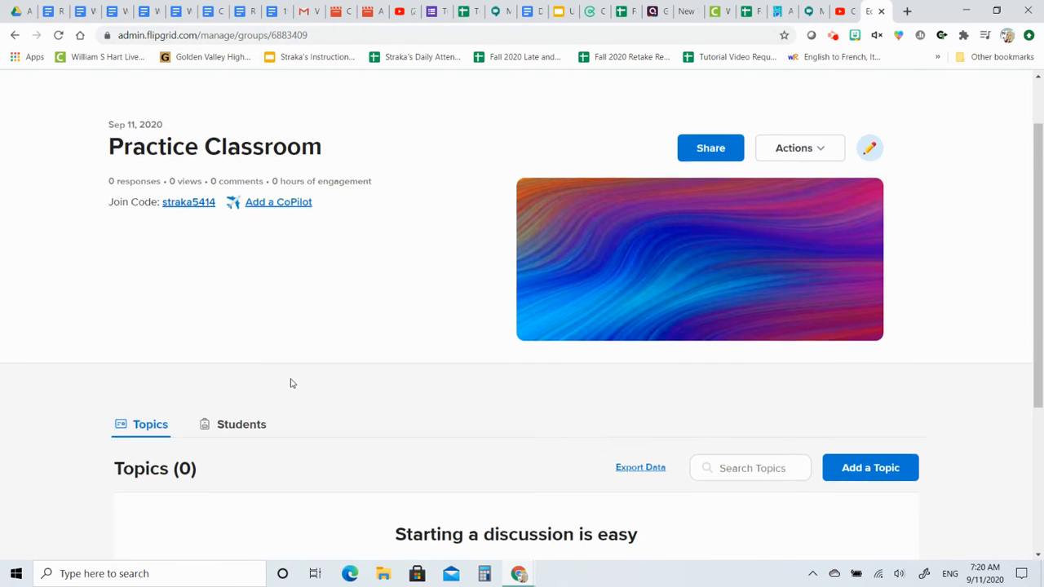
pyautogui.scroll(-2, 427, 390)
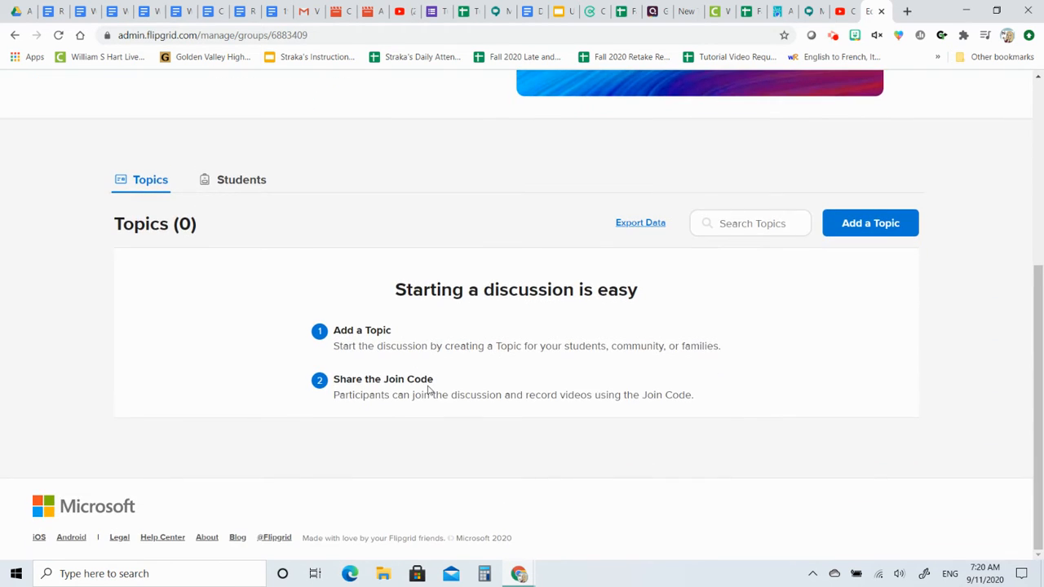
pyautogui.click(874, 224)
pyautogui.click(867, 226)
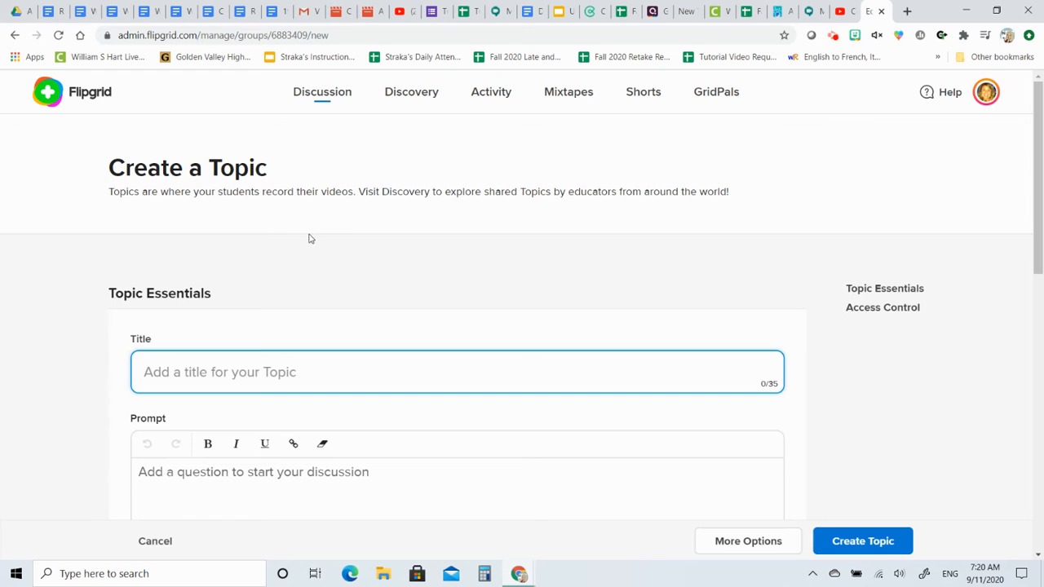
pyautogui.scroll(-2, 309, 237)
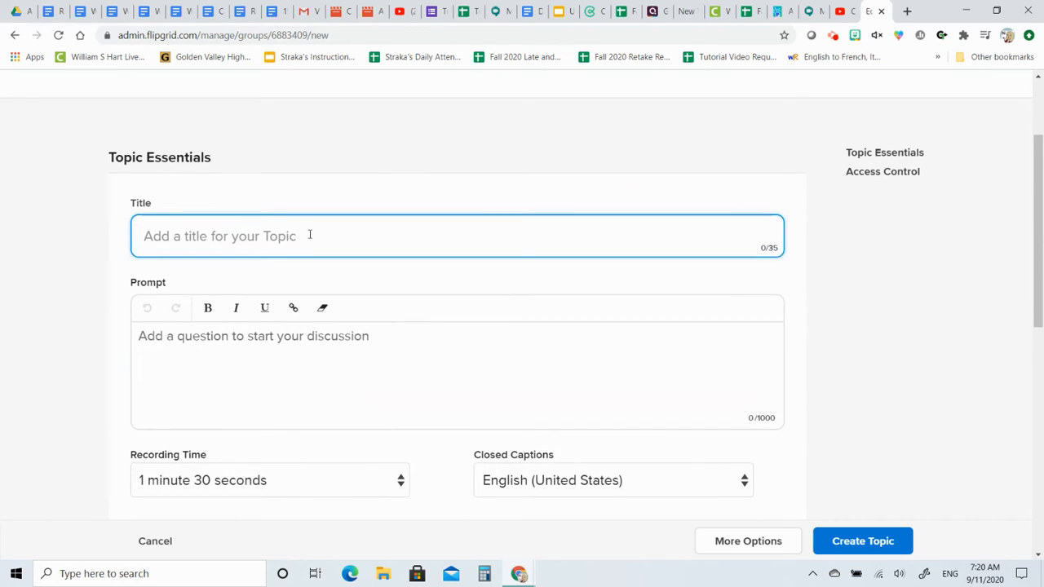
pyautogui.write('Practice ')
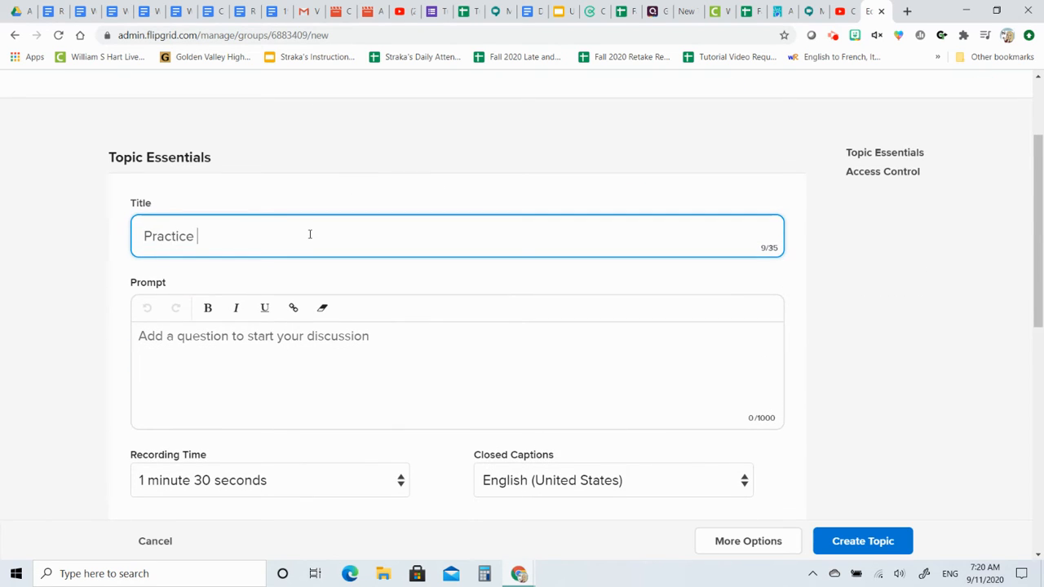
pyautogui.write('Activity')
# Enter "Speak for one minute about yourself" as the topic's prompt
pyautogui.click(361, 373)
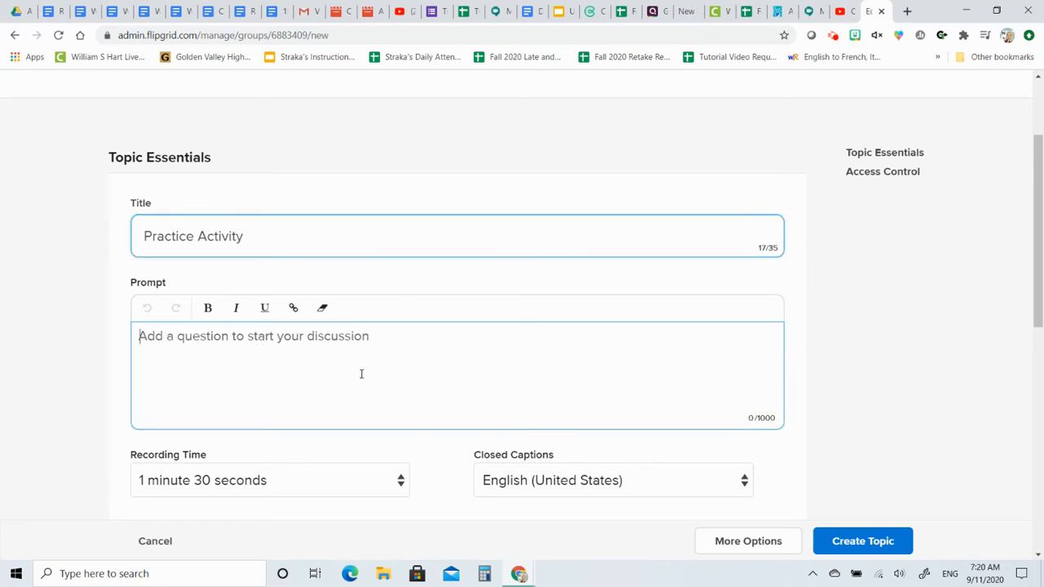
pyautogui.write('Speak for ')
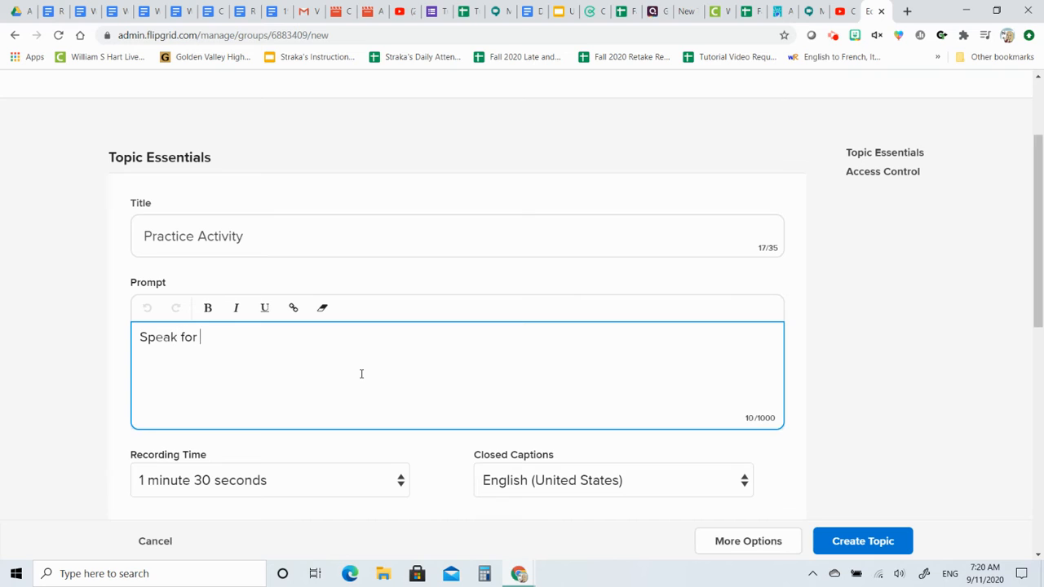
pyautogui.write('one minute about your')
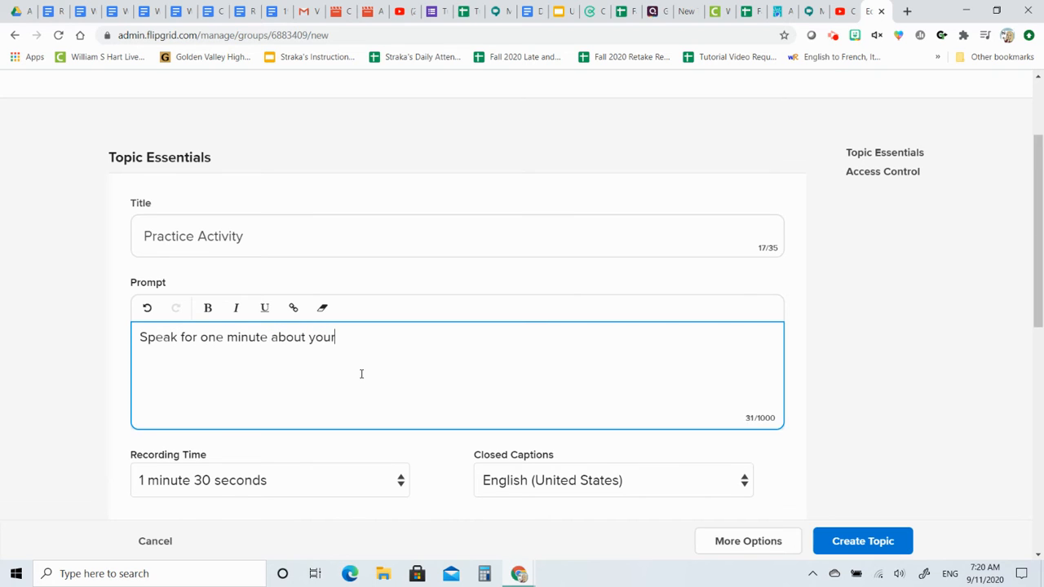
pyautogui.write('self')
# Set the topic's recording time to 1 minute and choose English (United States) for the closed captions
pyautogui.scroll(-2, 465, 350)
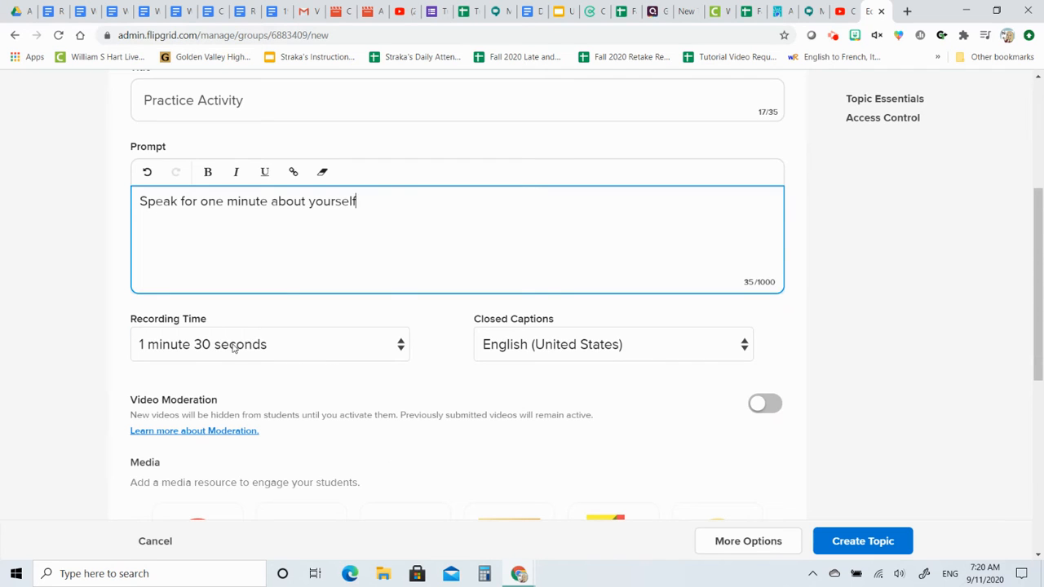
pyautogui.click(396, 349)
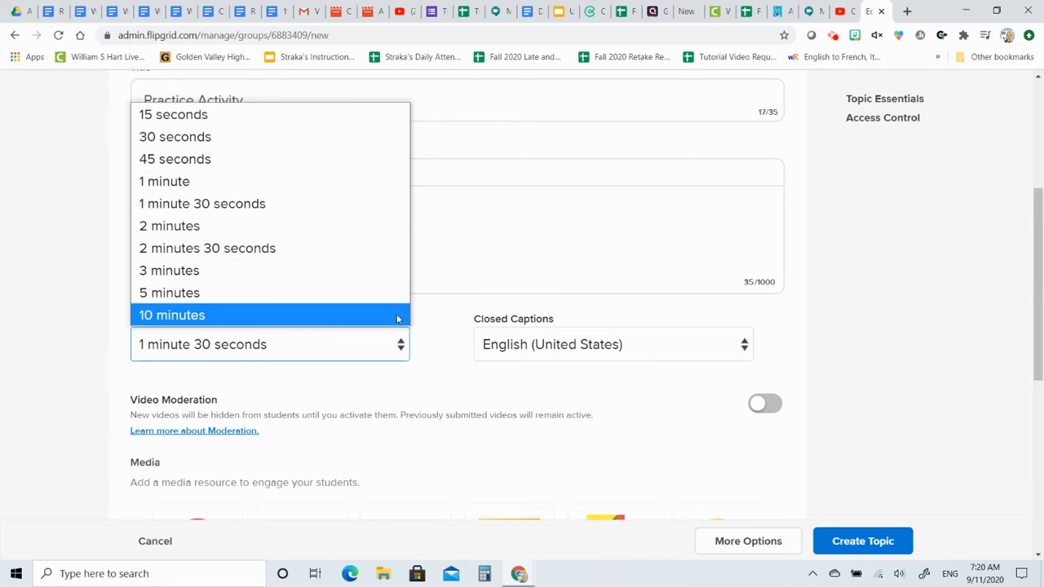
pyautogui.click(294, 183)
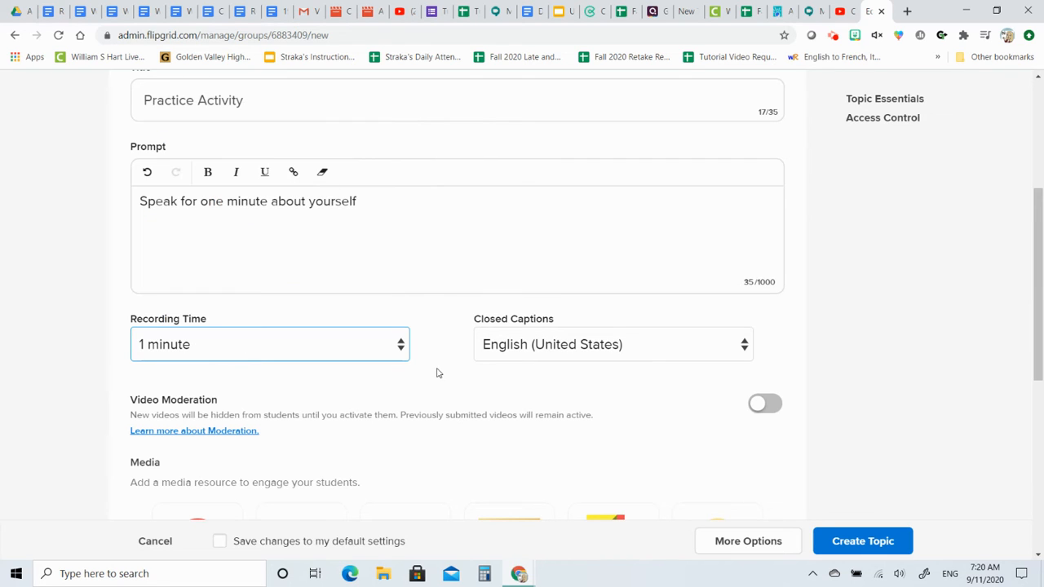
pyautogui.click(581, 347)
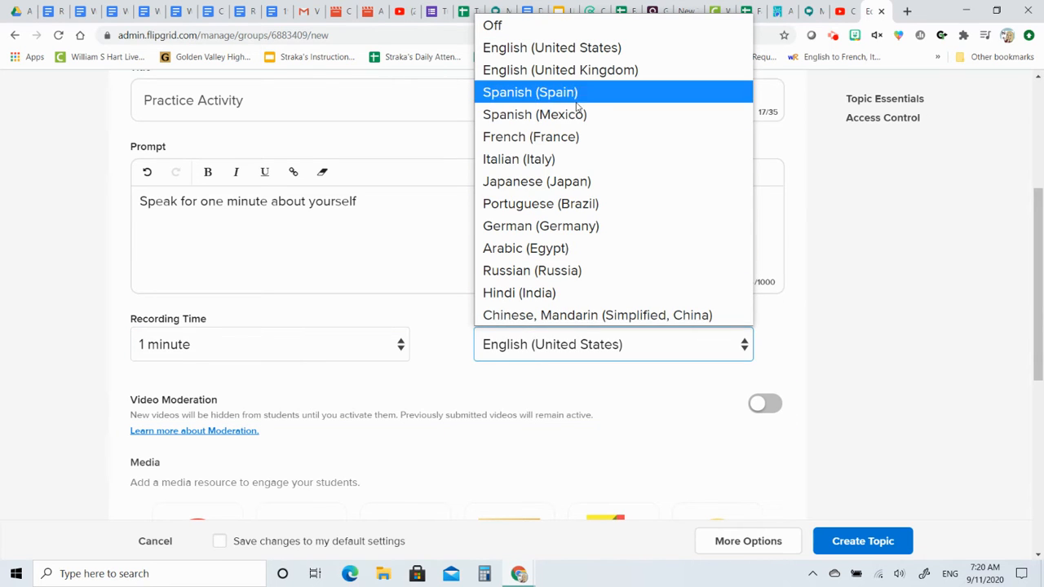
pyautogui.click(528, 48)
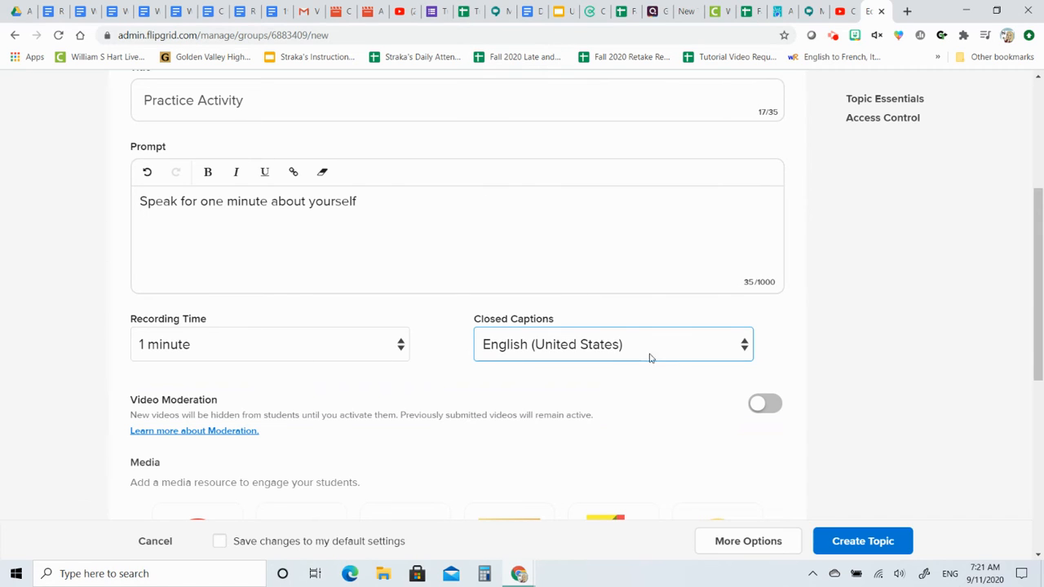
pyautogui.click(808, 352)
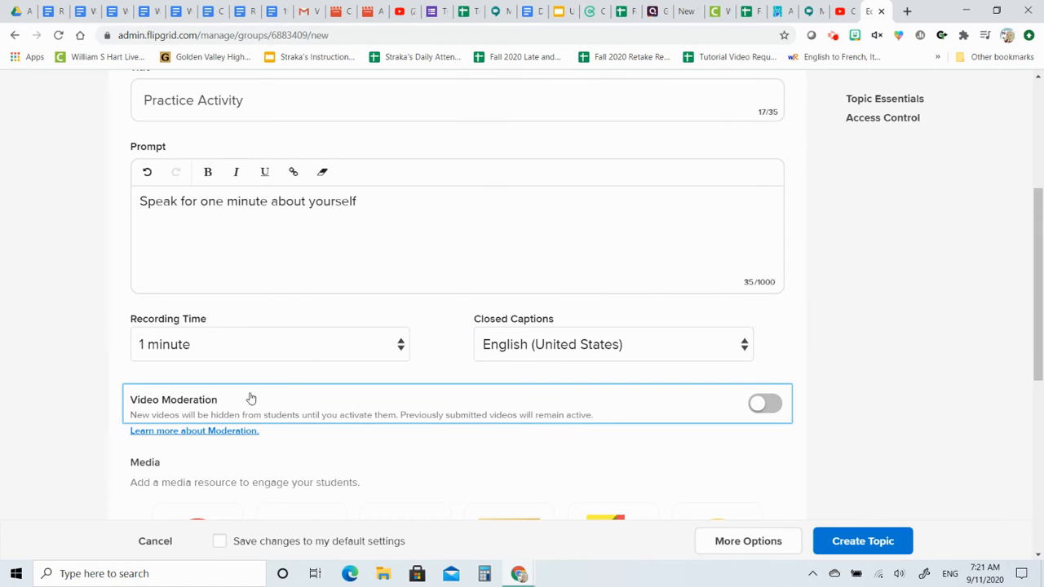
# Turn on video moderation for the topic so that new videos stay hidden until activated
pyautogui.scroll(-2, 255, 403)
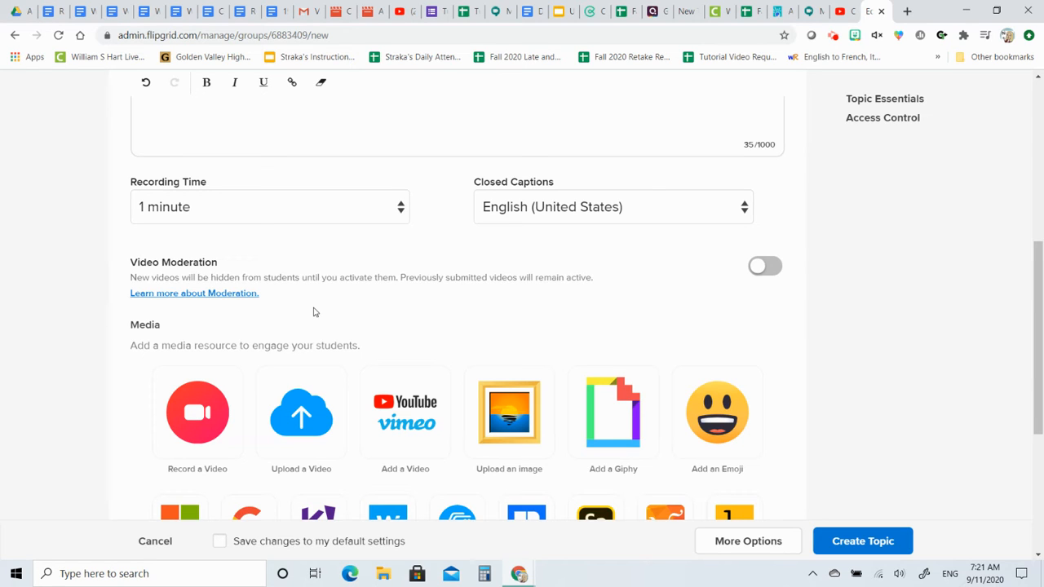
pyautogui.click(768, 266)
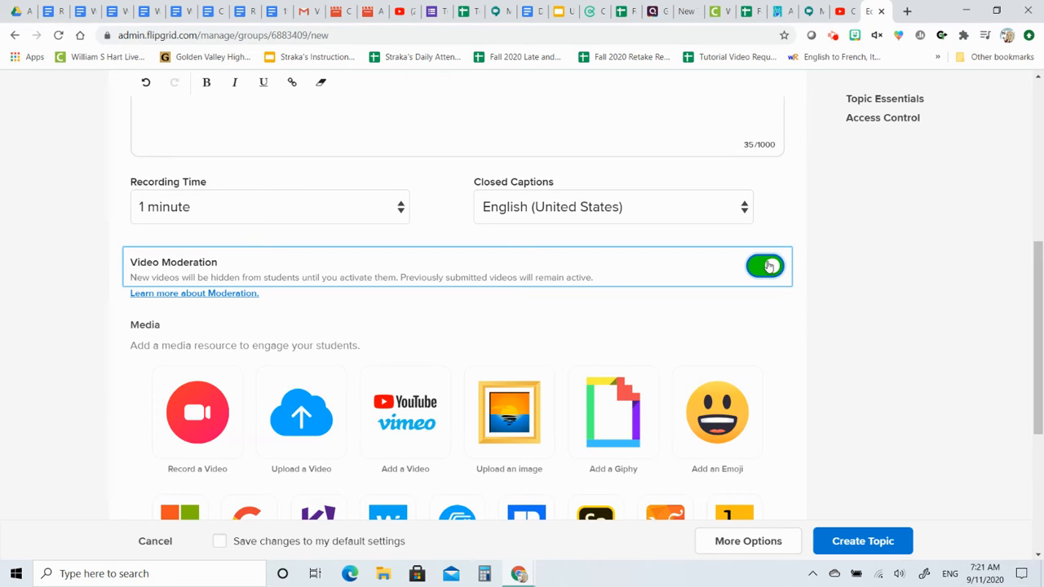
# Switch the topic's video moderation off and back on
pyautogui.click(766, 266)
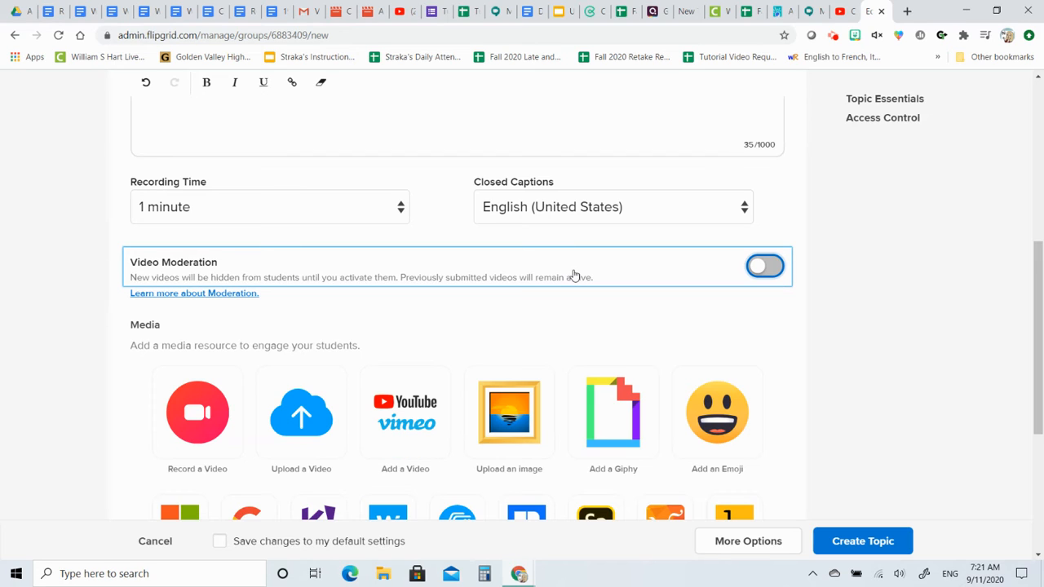
pyautogui.click(754, 269)
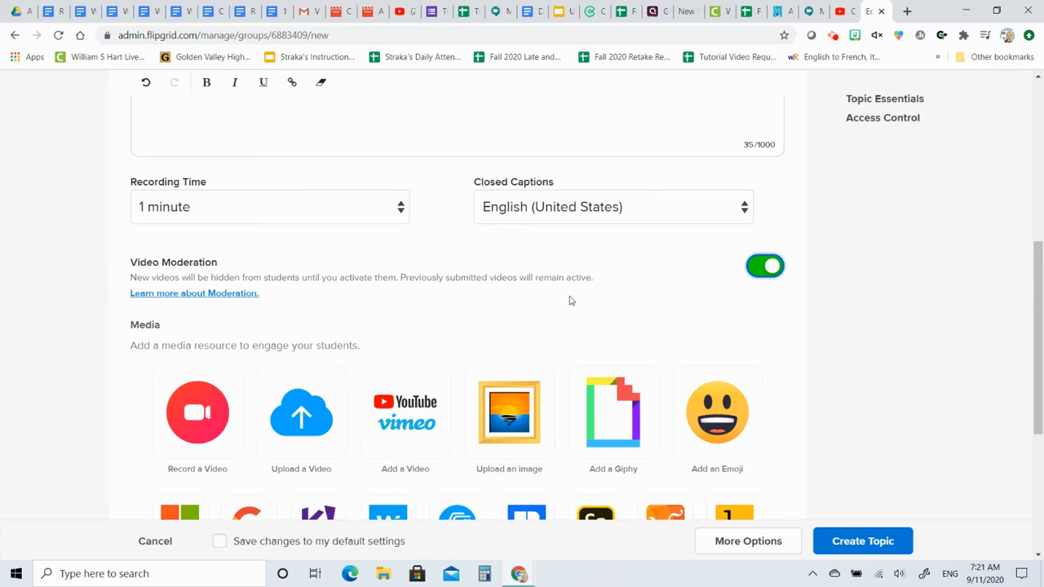
# Search Giphy for "hello" and add the animation with the "Hello!" caption as the topic's media
pyautogui.scroll(-3, 568, 299)
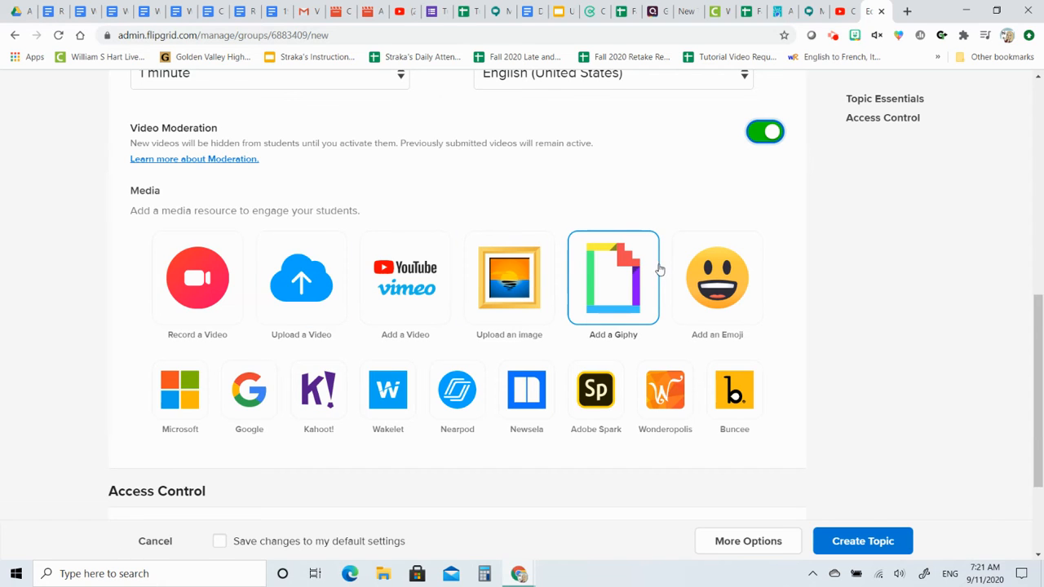
pyautogui.click(613, 279)
pyautogui.click(458, 226)
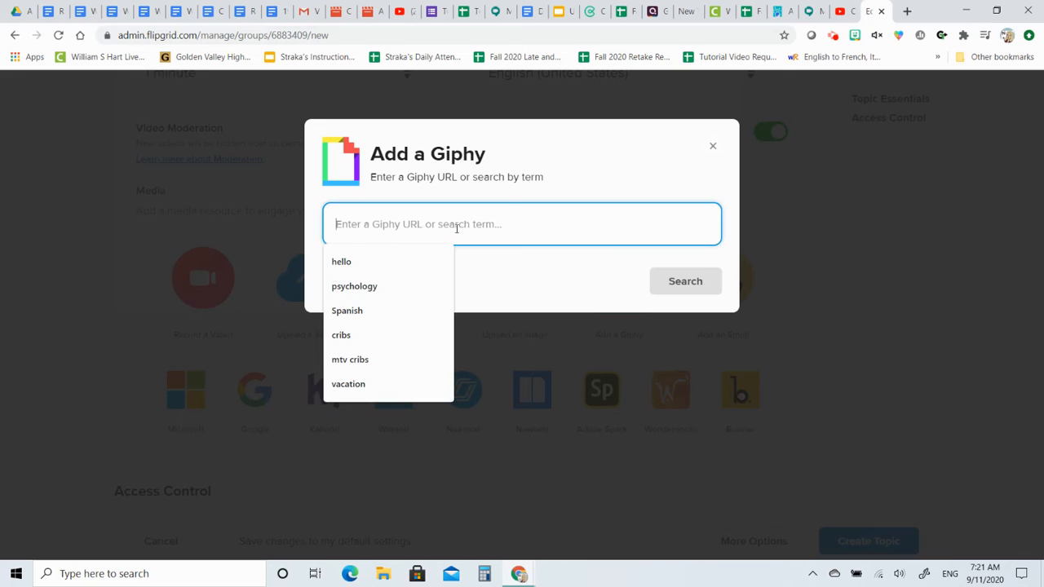
pyautogui.write('hello')
pyautogui.press('Return')
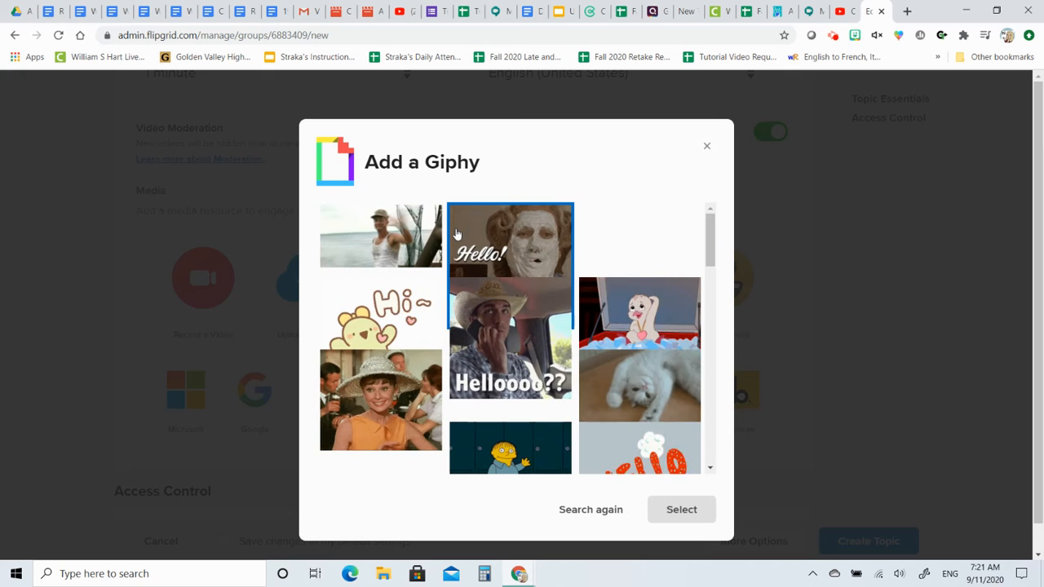
pyautogui.click(469, 238)
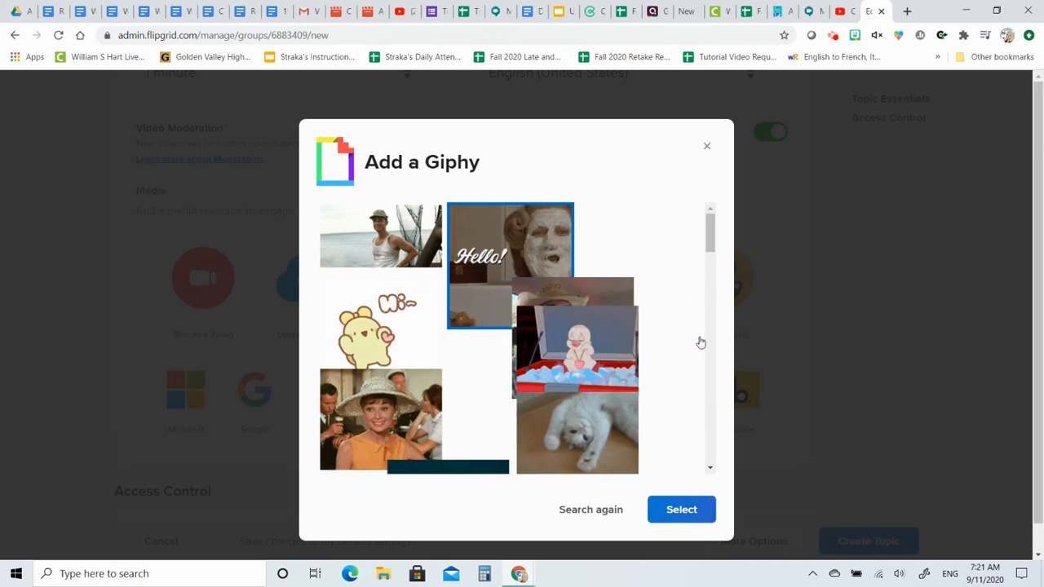
pyautogui.click(677, 511)
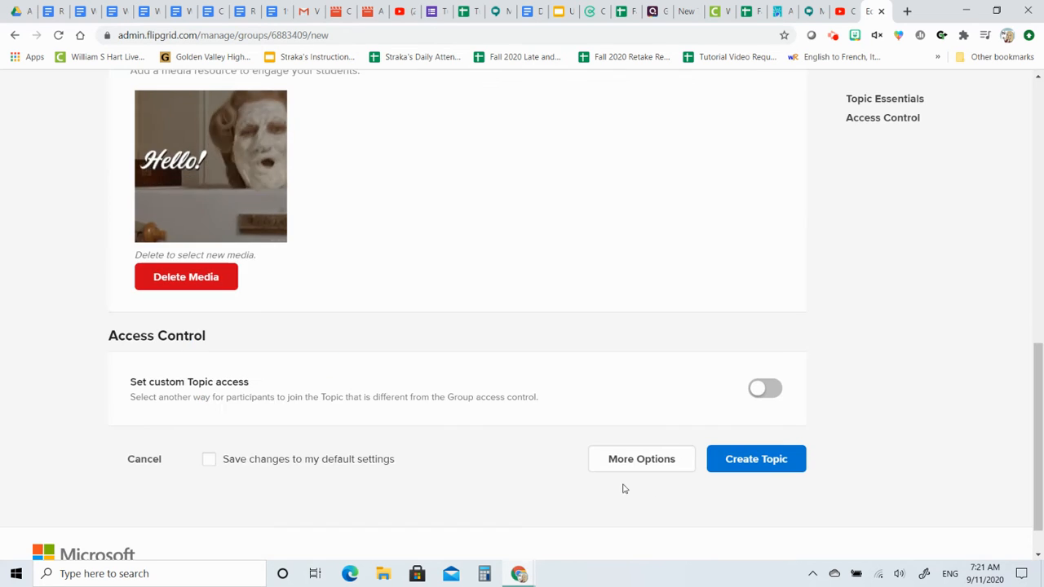
pyautogui.scroll(3, 349, 275)
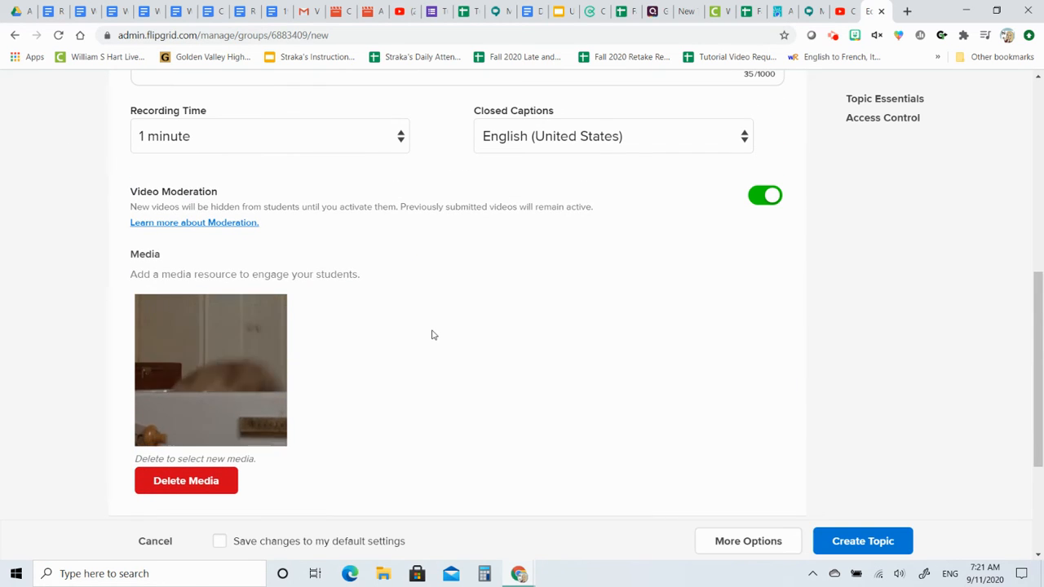
# Expand the topic's additional options and review the status choices, keeping the status Active
pyautogui.scroll(-3, 432, 333)
pyautogui.scroll(-1, 433, 335)
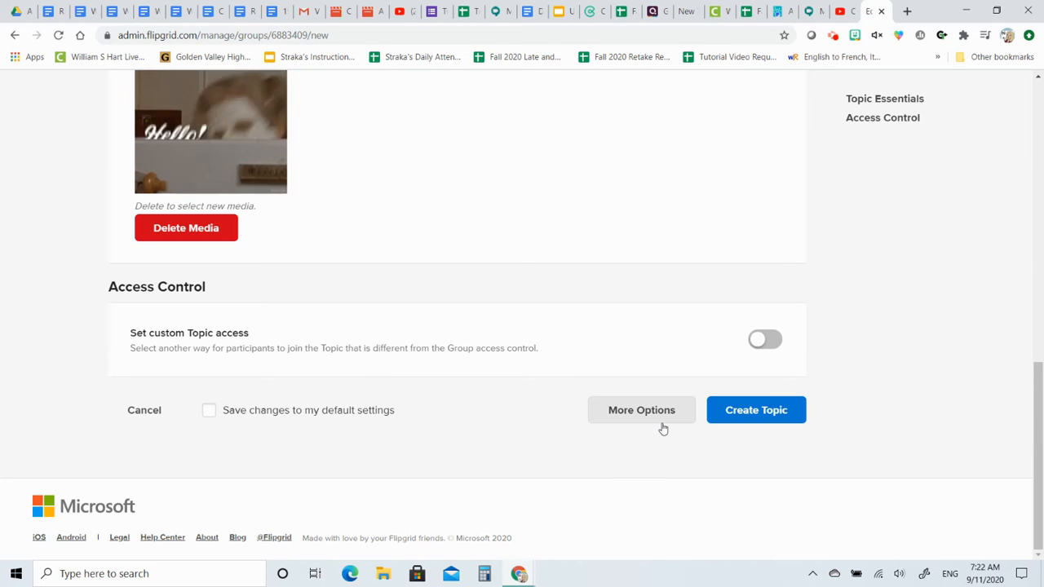
pyautogui.click(595, 412)
pyautogui.scroll(-3, 571, 373)
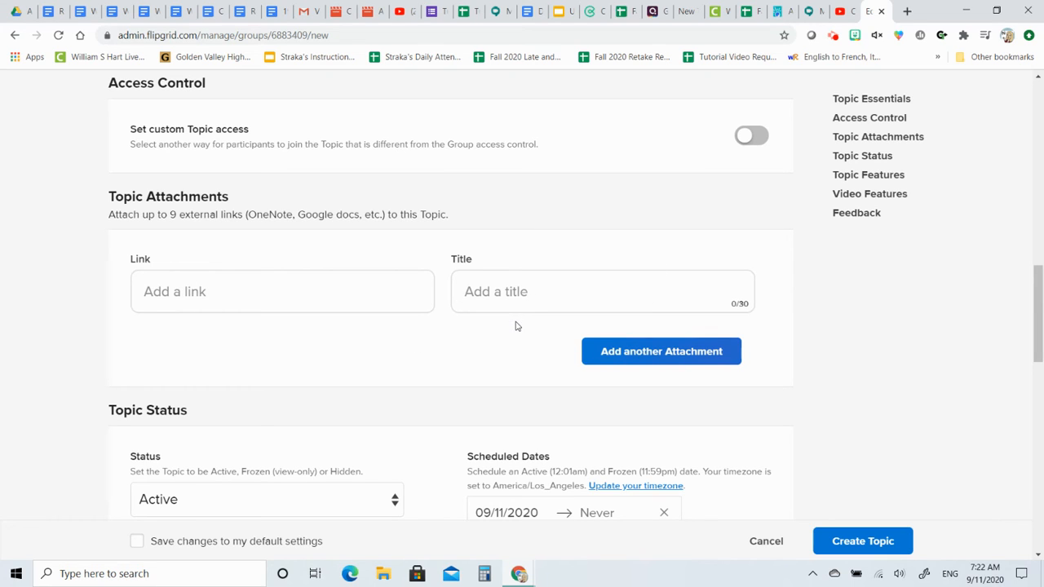
pyautogui.scroll(-3, 476, 364)
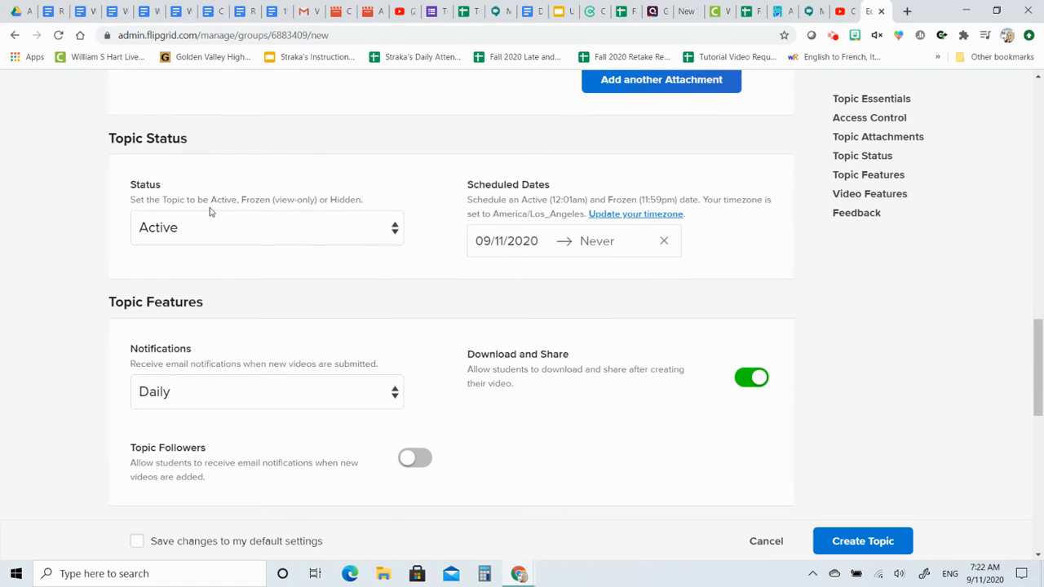
pyautogui.click(160, 234)
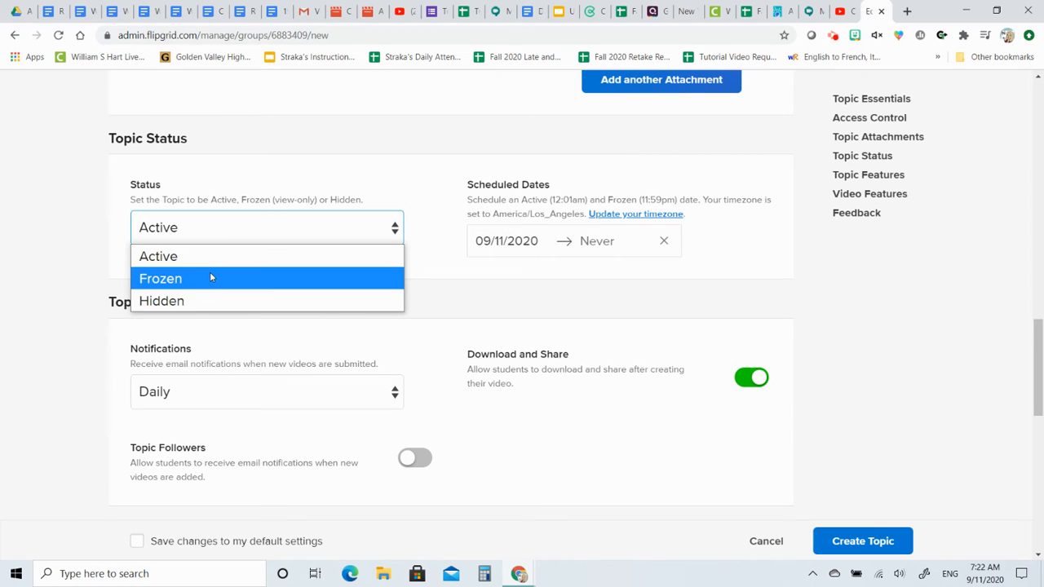
pyautogui.click(483, 283)
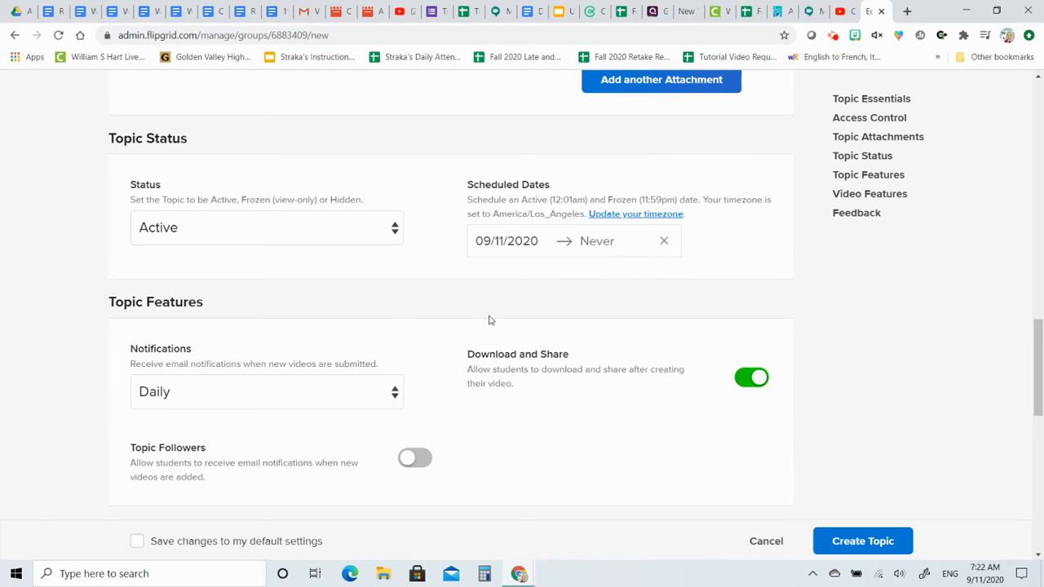
# Set the topic's email notifications to Never and keep Download and Share turned on
pyautogui.scroll(-2, 438, 305)
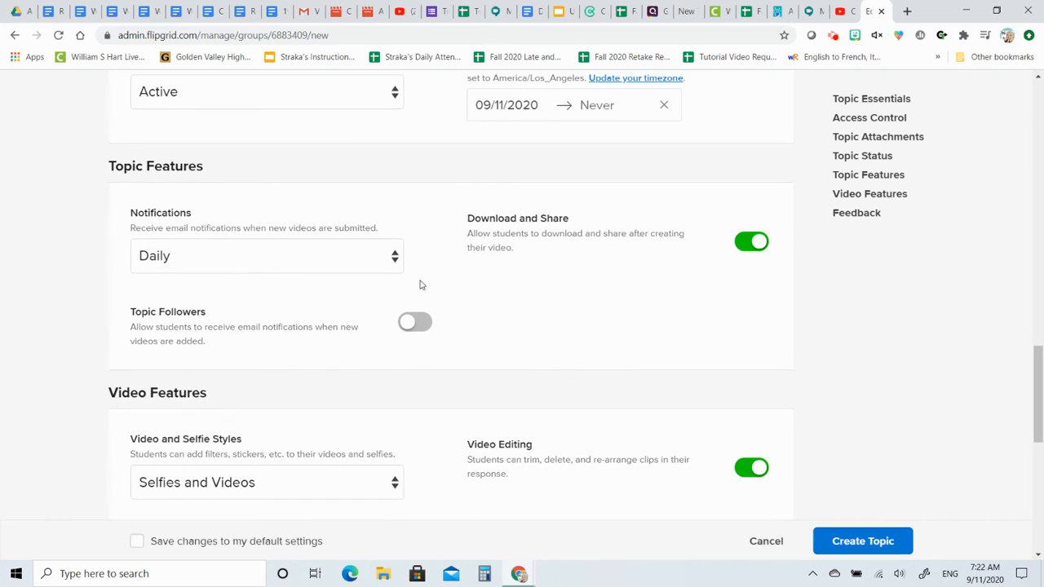
pyautogui.click(388, 259)
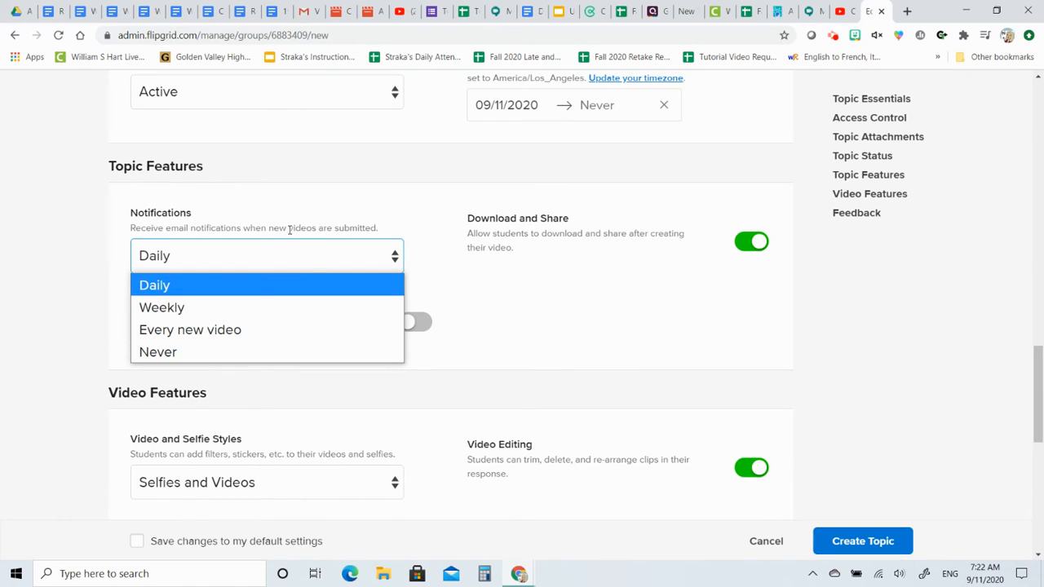
pyautogui.click(181, 352)
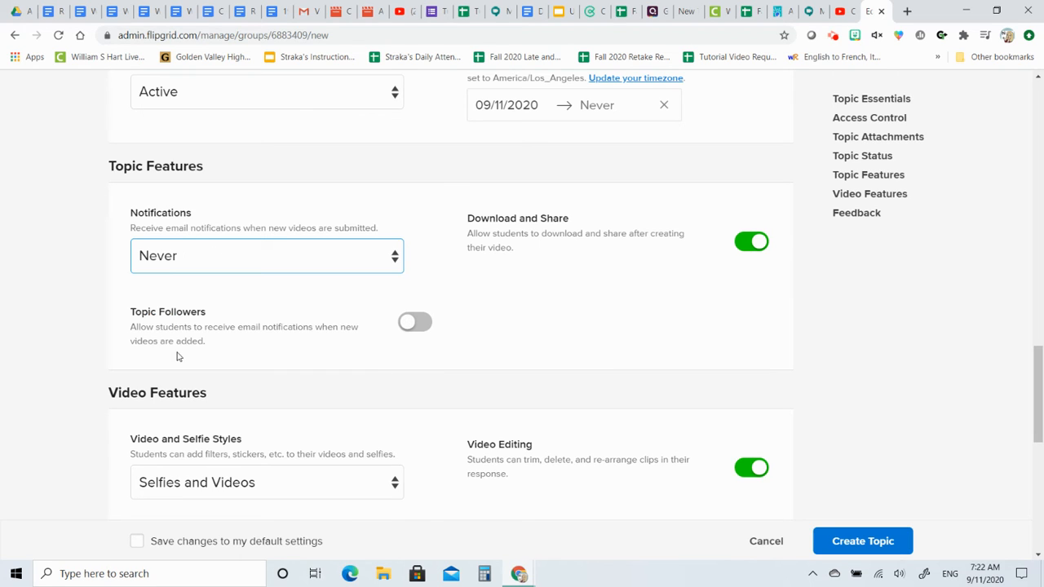
pyautogui.click(353, 268)
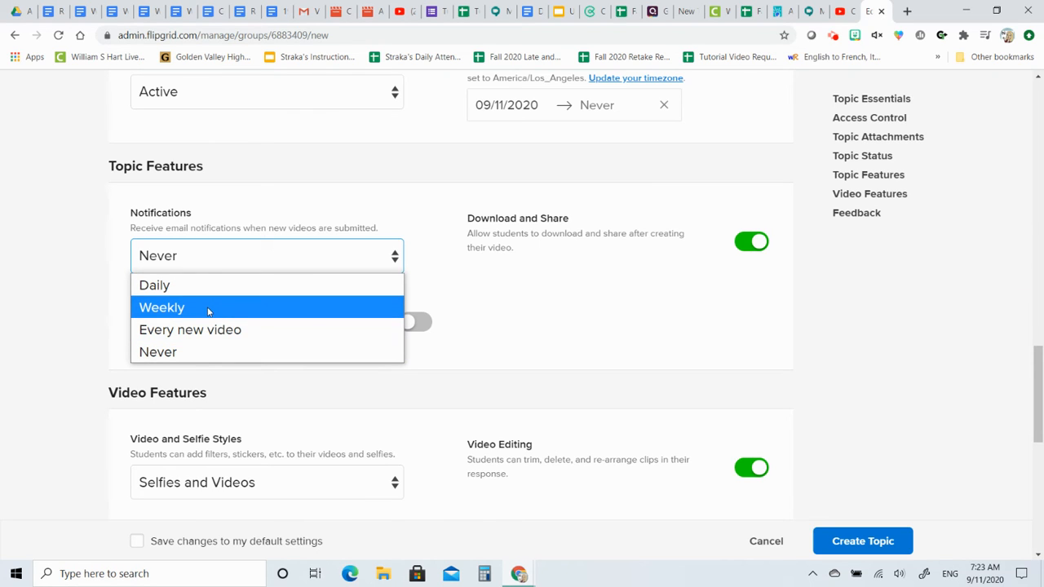
pyautogui.click(248, 351)
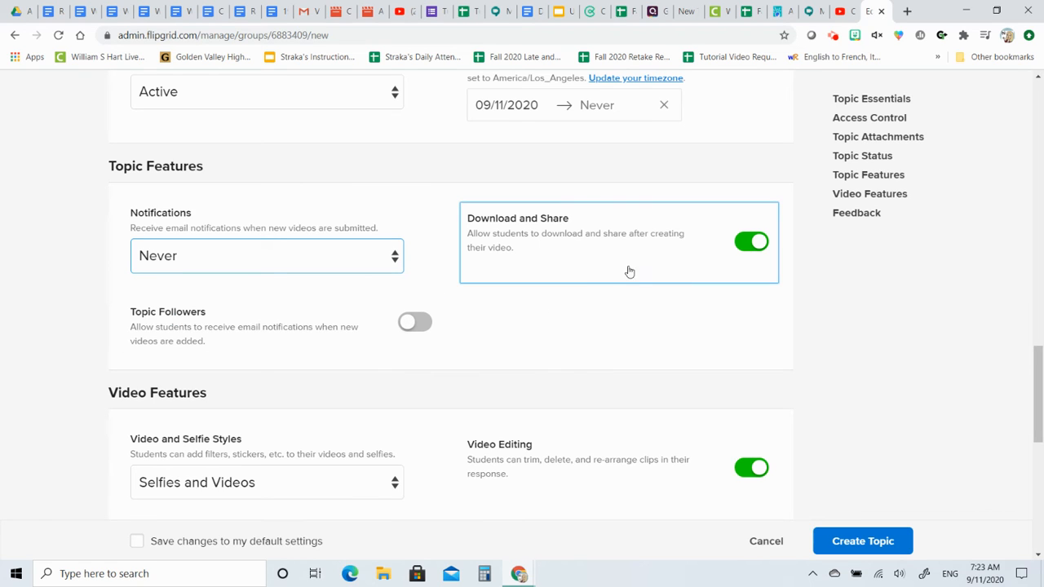
pyautogui.click(751, 243)
pyautogui.click(751, 243)
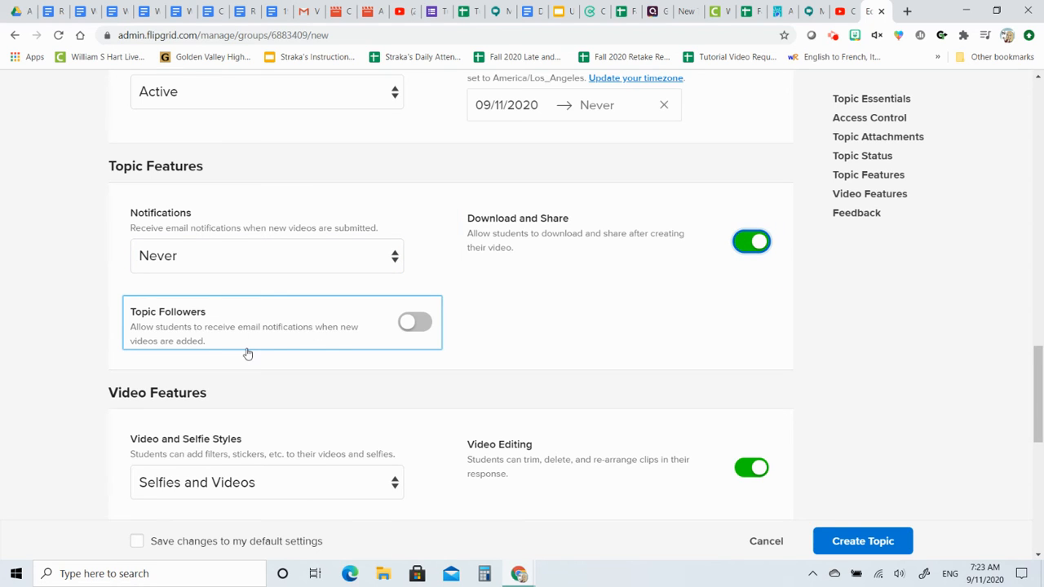
# Set Video and Selfie Styles to None and turn off View Count for the topic
pyautogui.scroll(-1, 247, 354)
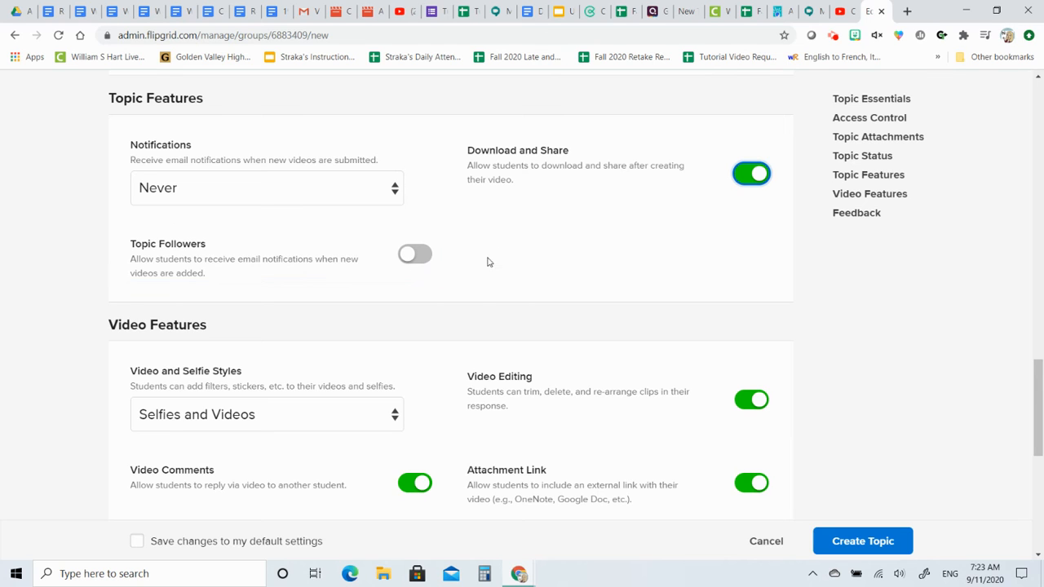
pyautogui.scroll(-3, 466, 276)
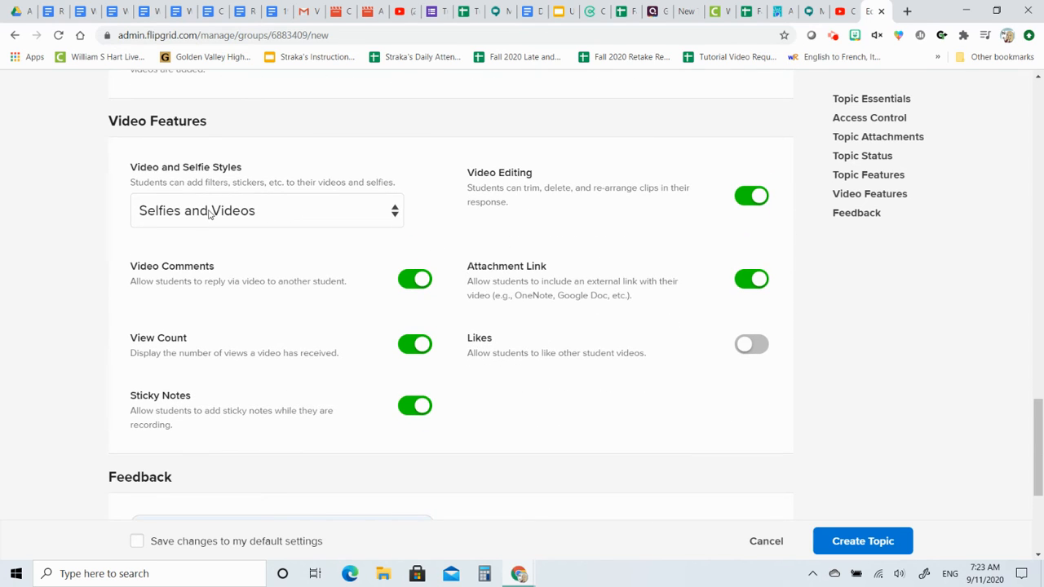
pyautogui.click(164, 221)
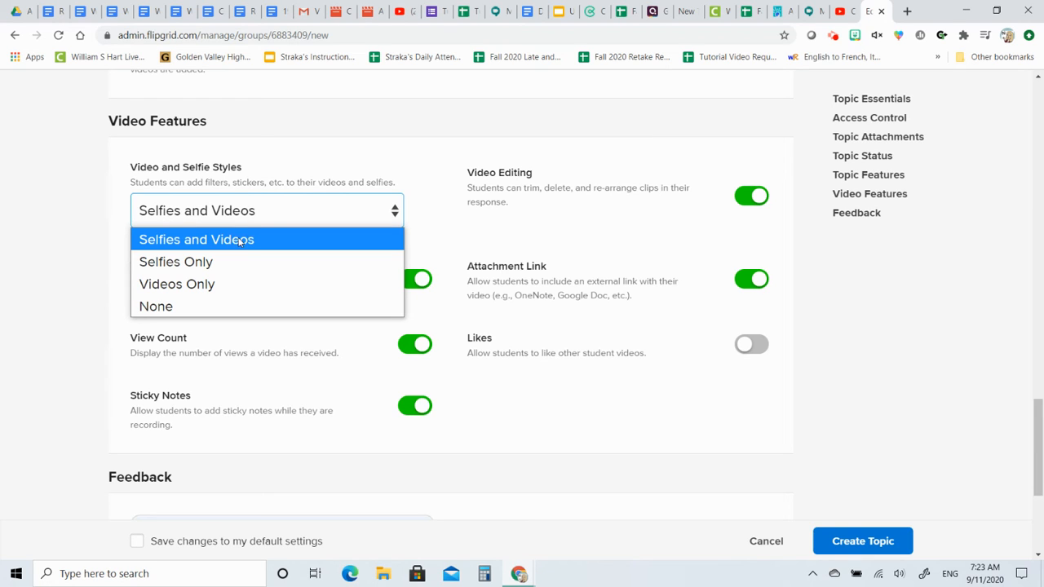
pyautogui.click(195, 305)
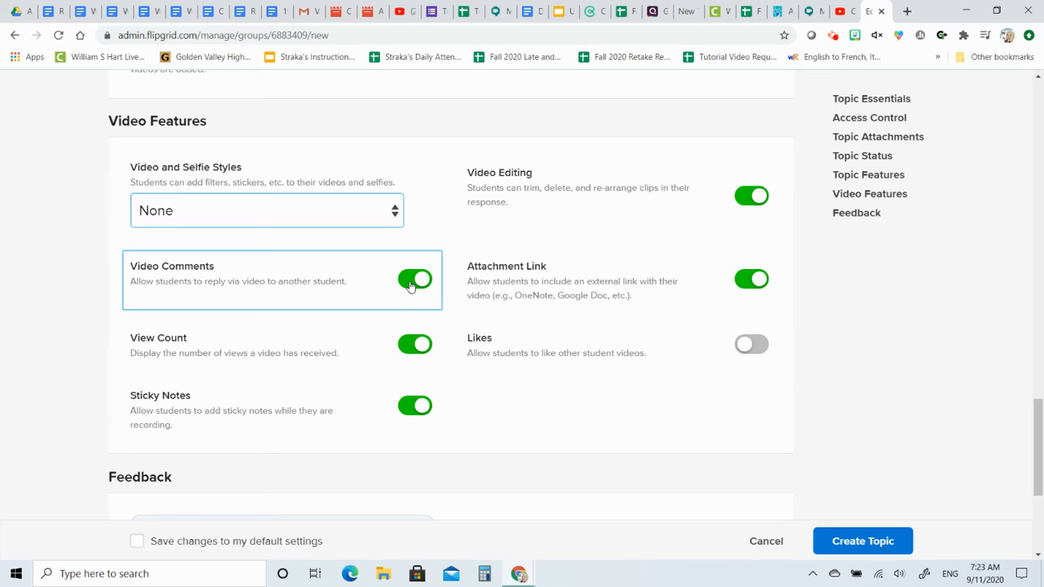
pyautogui.click(410, 348)
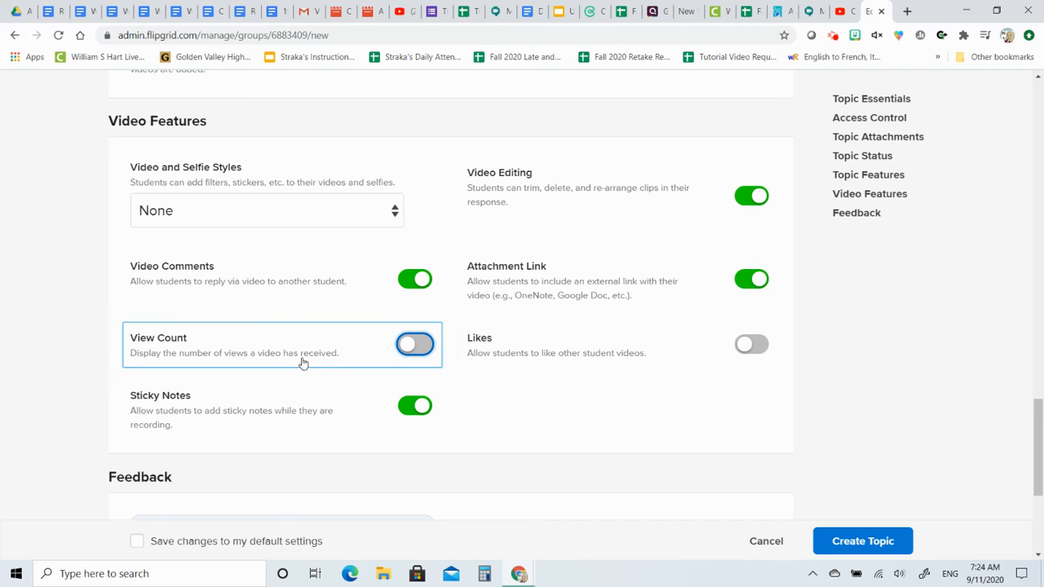
# Choose Custom Feedback without assigning a rubric and create the topic
pyautogui.scroll(-3, 538, 350)
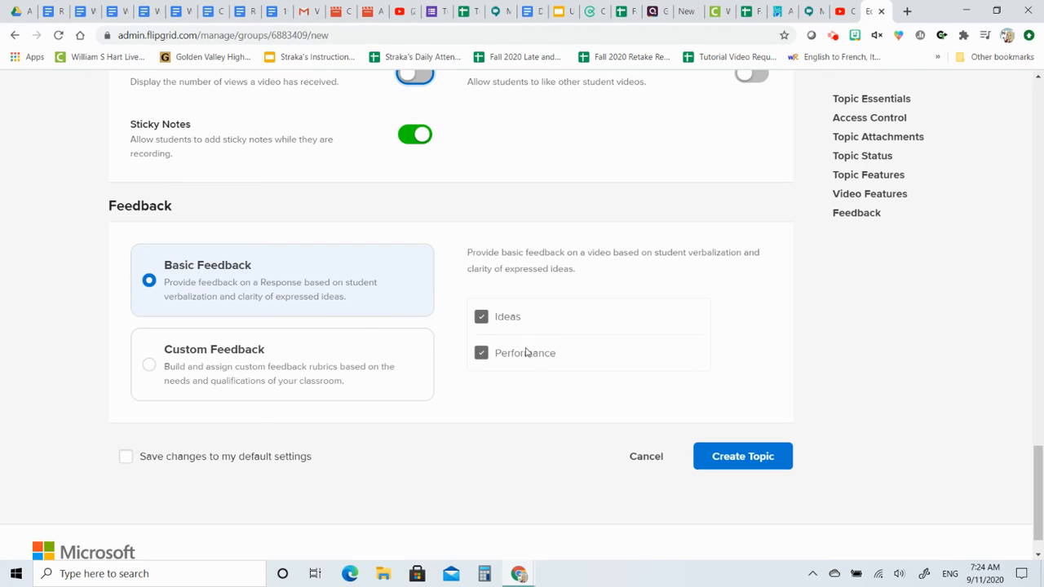
pyautogui.click(150, 368)
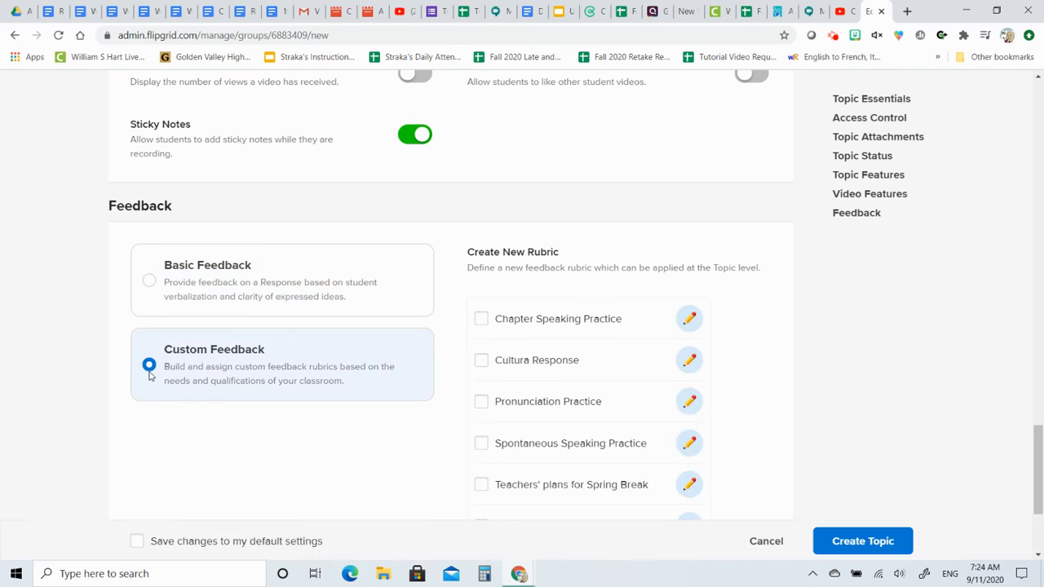
pyautogui.scroll(-3, 574, 342)
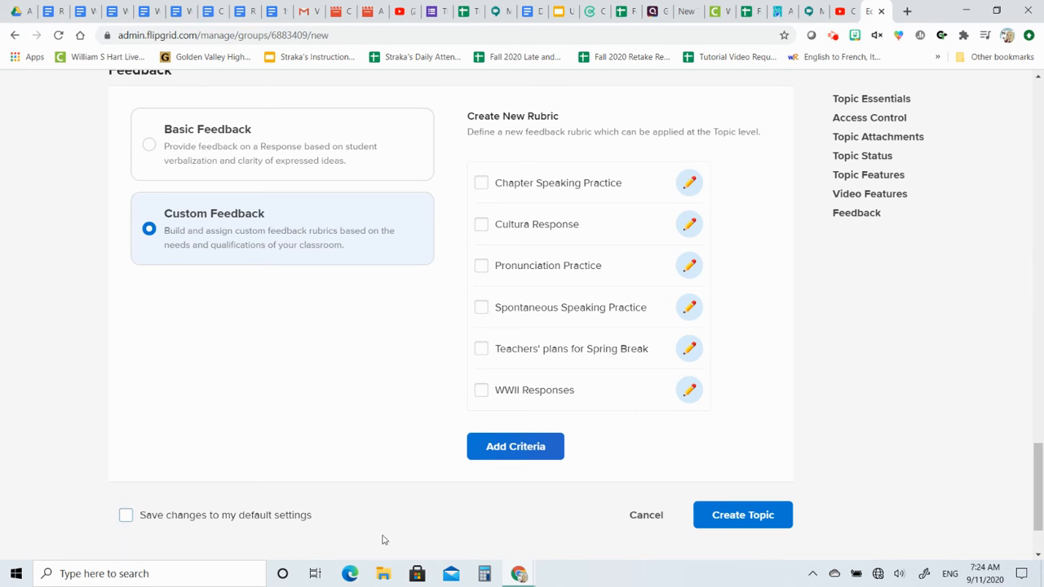
pyautogui.click(742, 515)
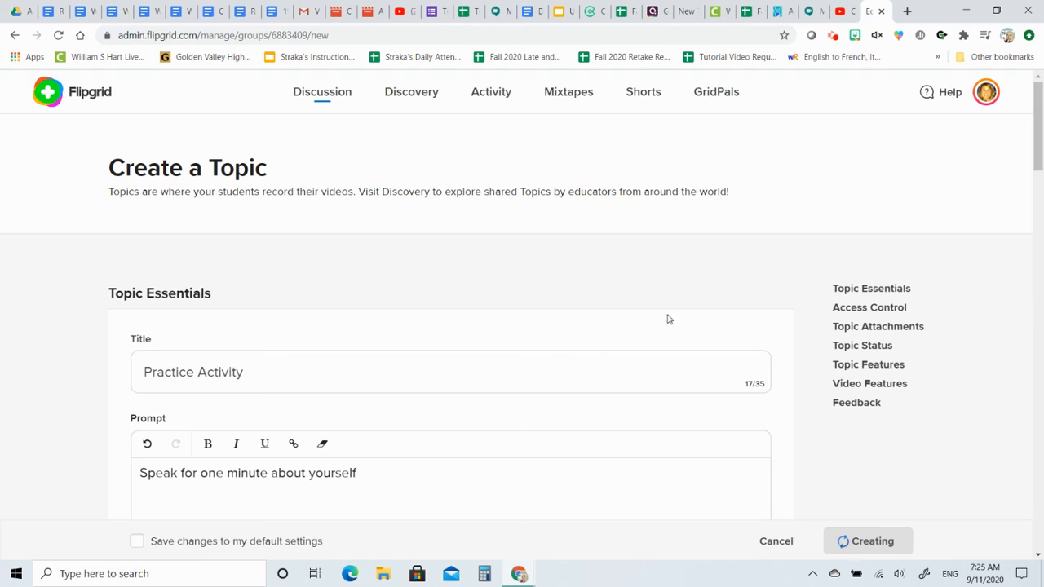
pyautogui.click(832, 37)
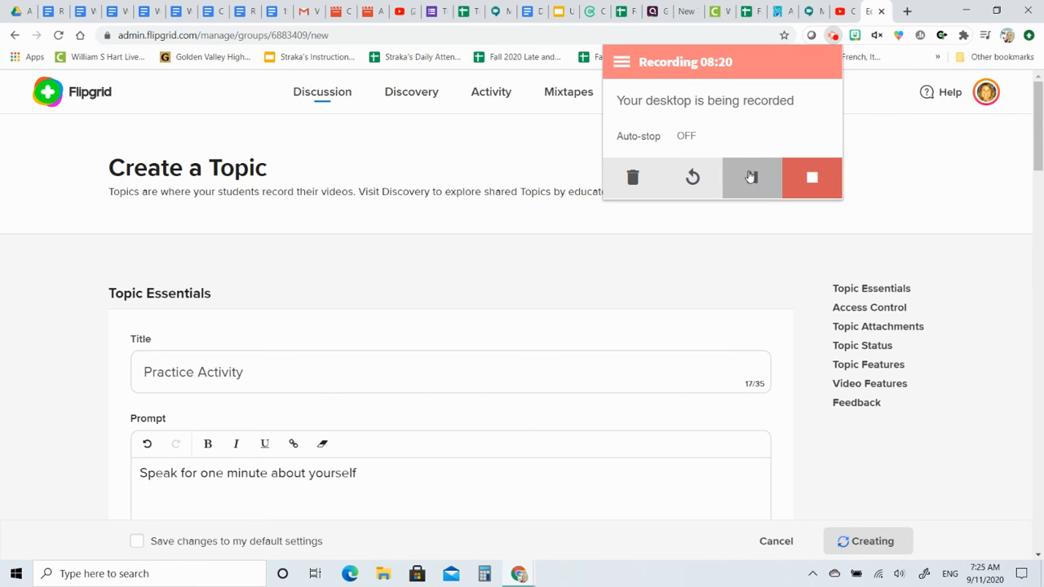
pyautogui.click(751, 181)
pyautogui.click(752, 189)
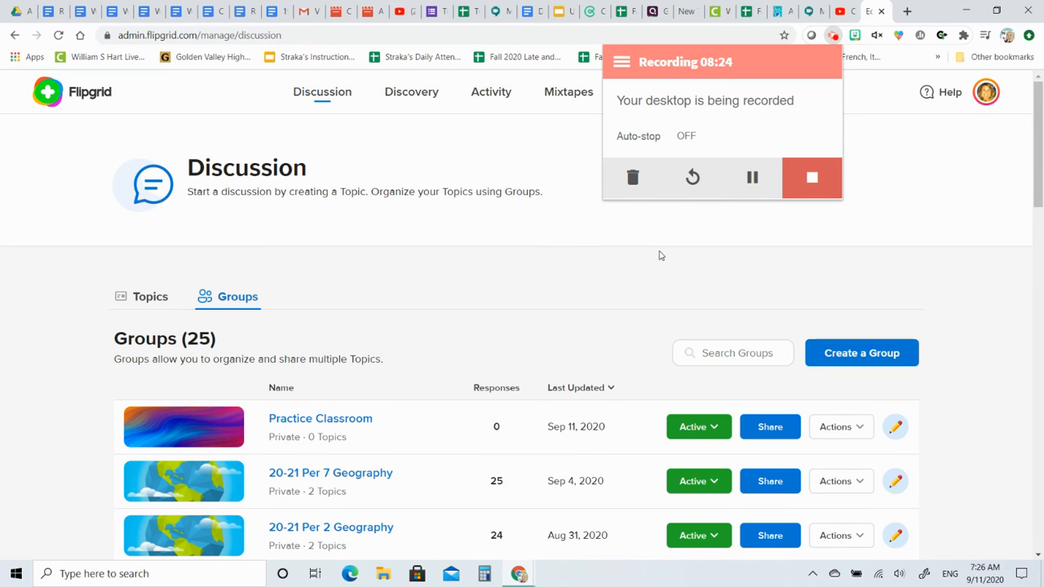
pyautogui.click(950, 271)
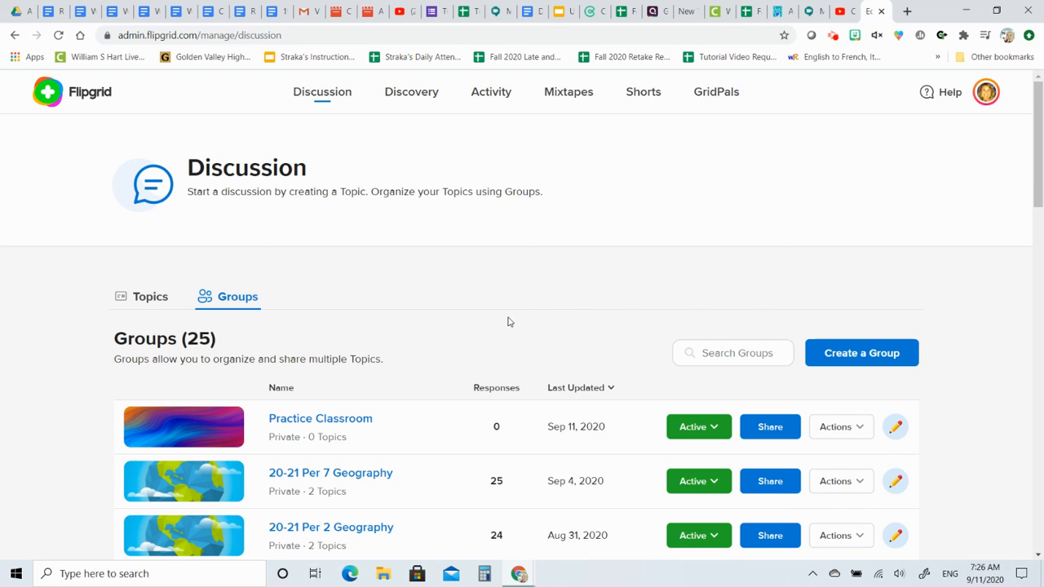
# View the sharing options of the GVHS Staff Practice and Fun group and open that group's page
pyautogui.scroll(-6, 507, 322)
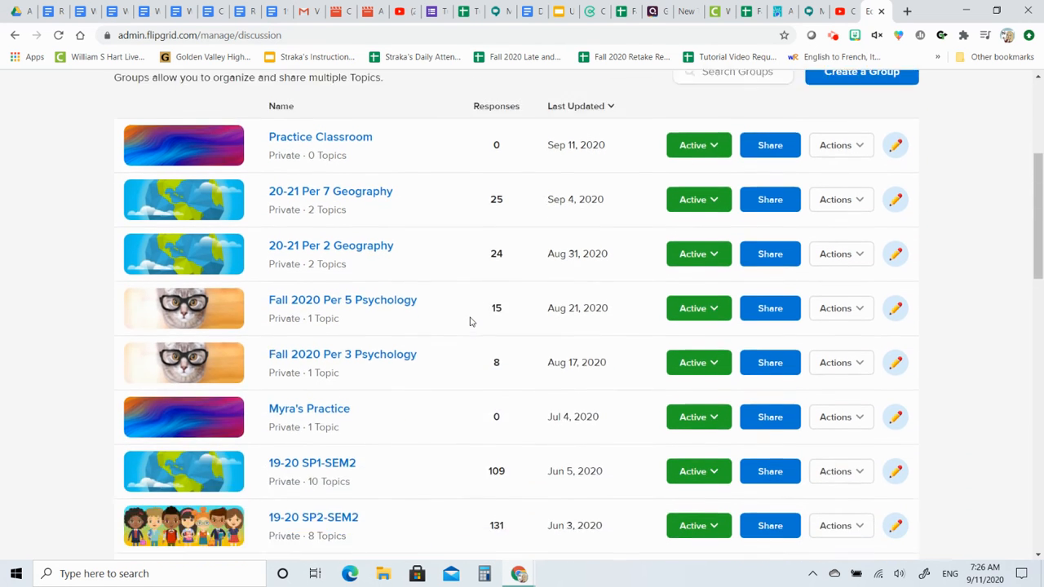
pyautogui.scroll(-1, 470, 321)
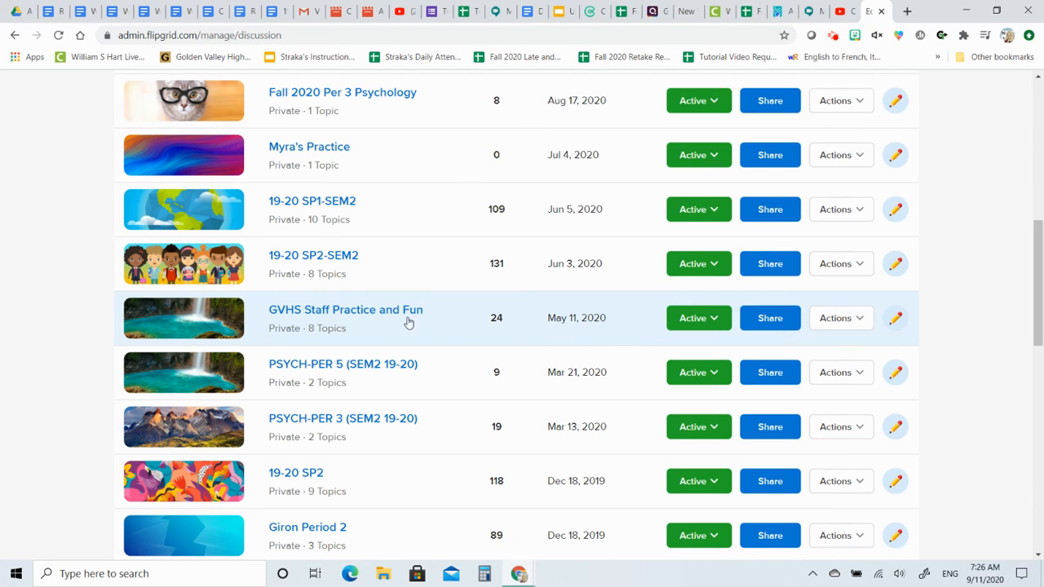
pyautogui.click(789, 326)
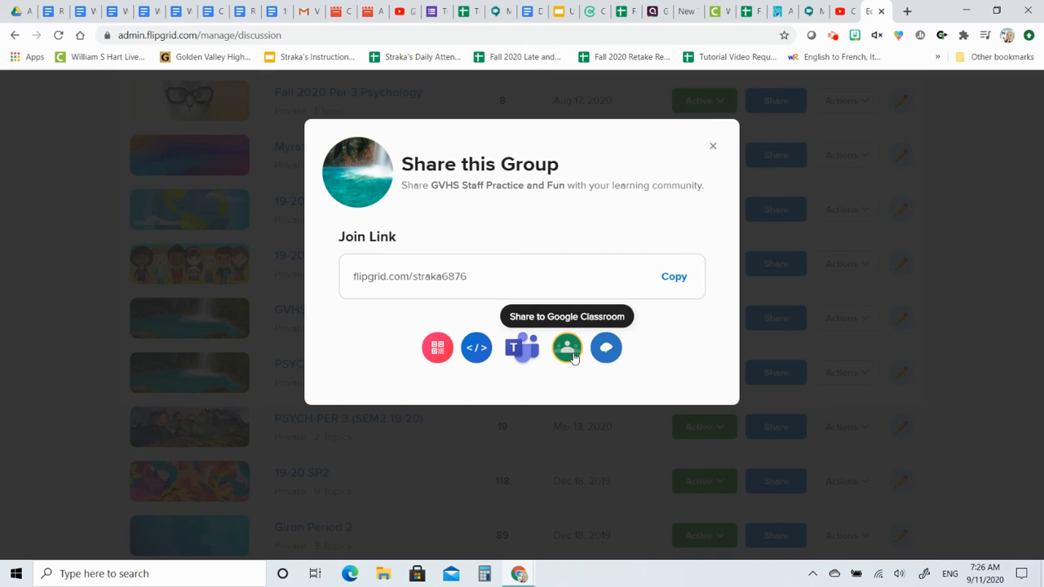
pyautogui.click(712, 147)
pyautogui.click(380, 320)
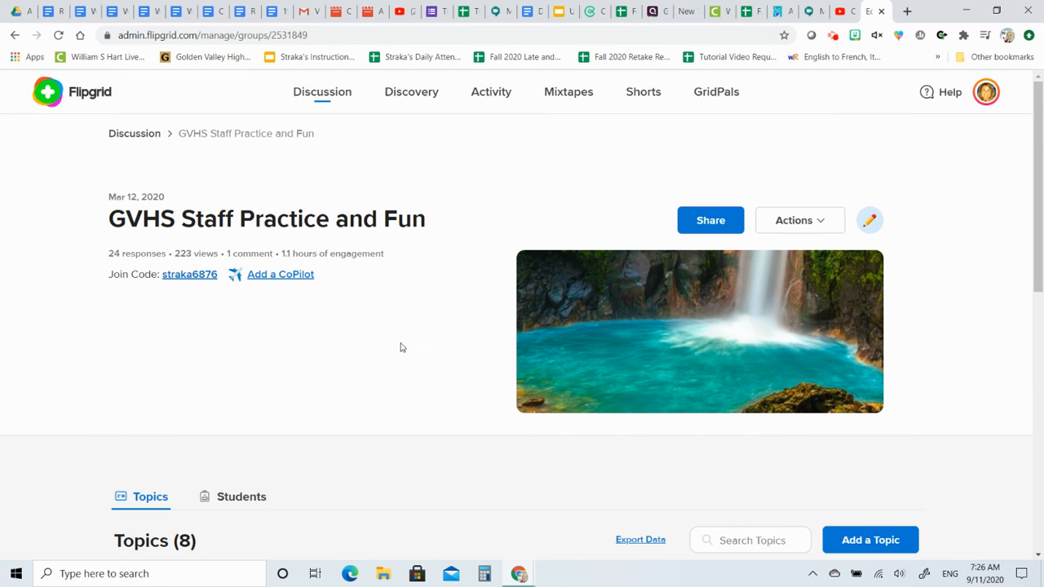
# Look through the topics of the GVHS Staff Practice and Fun group and open the Skateboard or Scooters topic
pyautogui.scroll(-5, 293, 377)
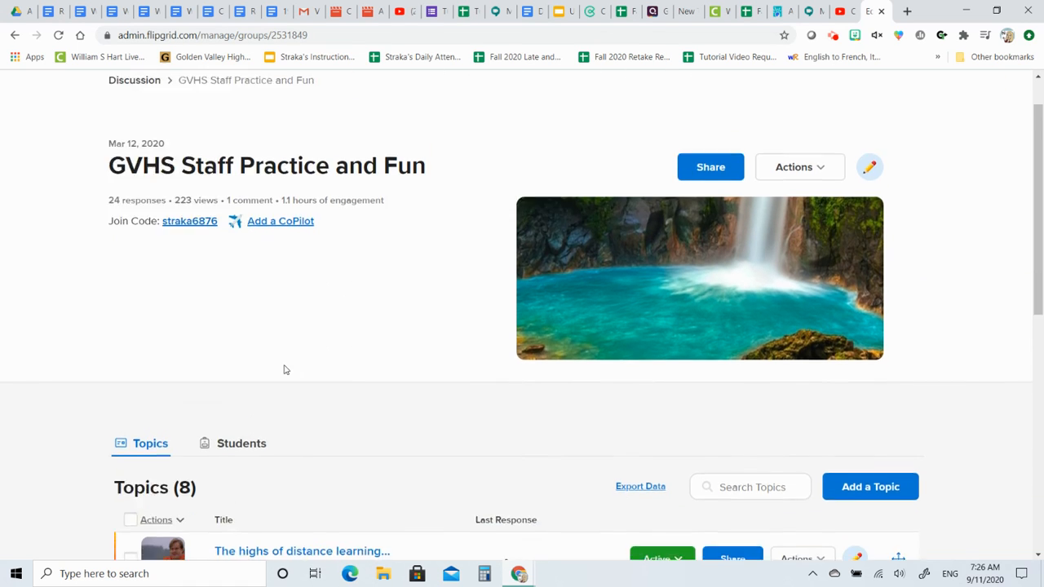
pyautogui.scroll(-3, 283, 363)
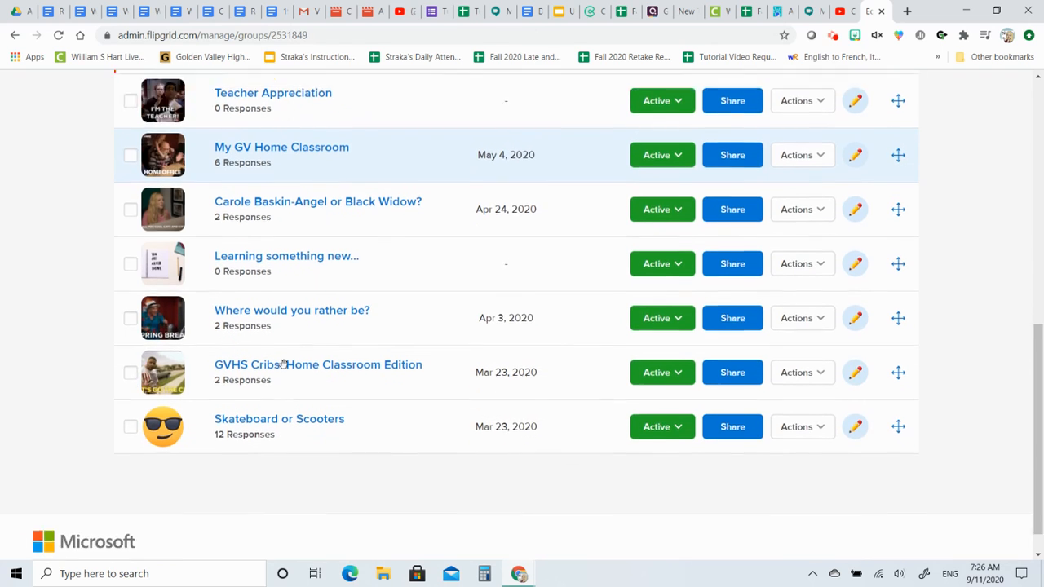
pyautogui.scroll(1, 282, 365)
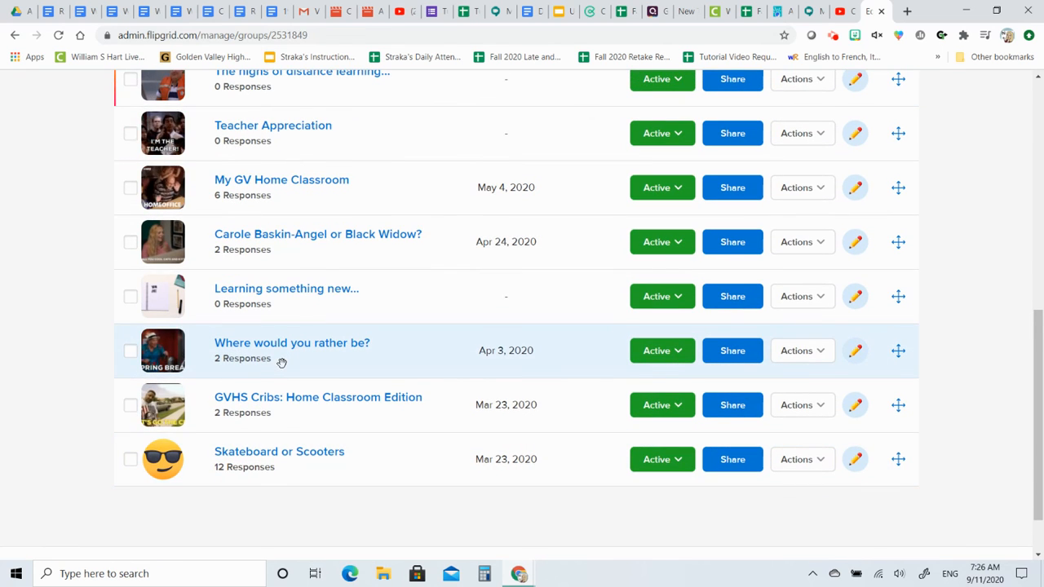
pyautogui.click(275, 458)
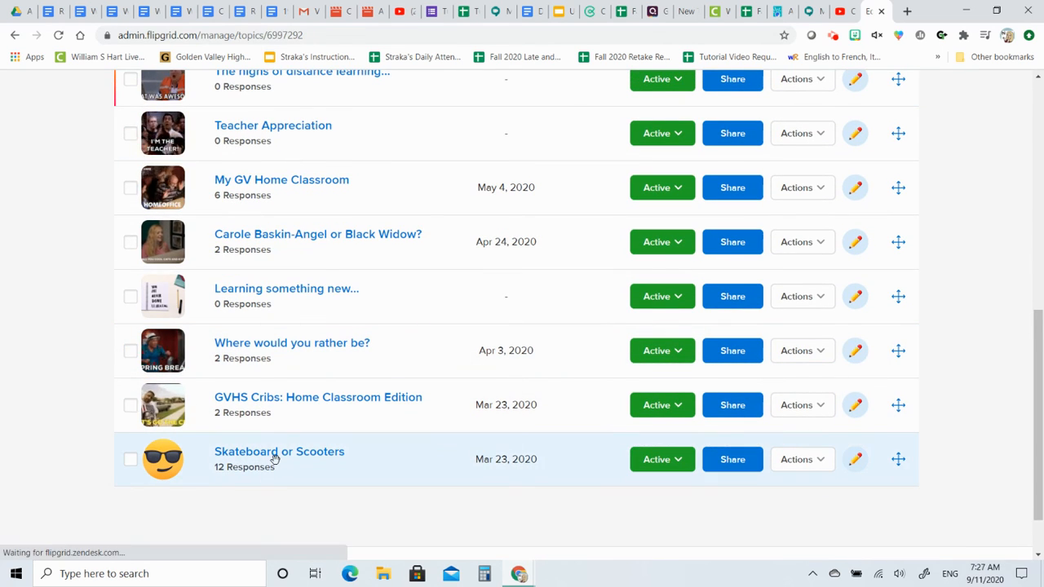
# Review the topic's response list, open the 5-view video response just below the one with the black thumbnail, and pause its playback
pyautogui.scroll(-3, 393, 356)
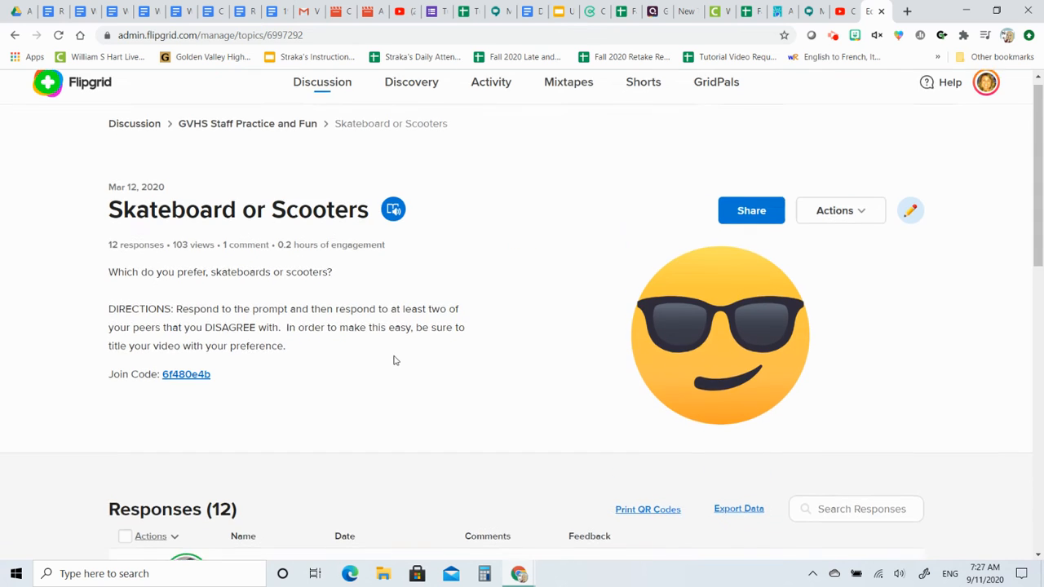
pyautogui.scroll(-6, 392, 354)
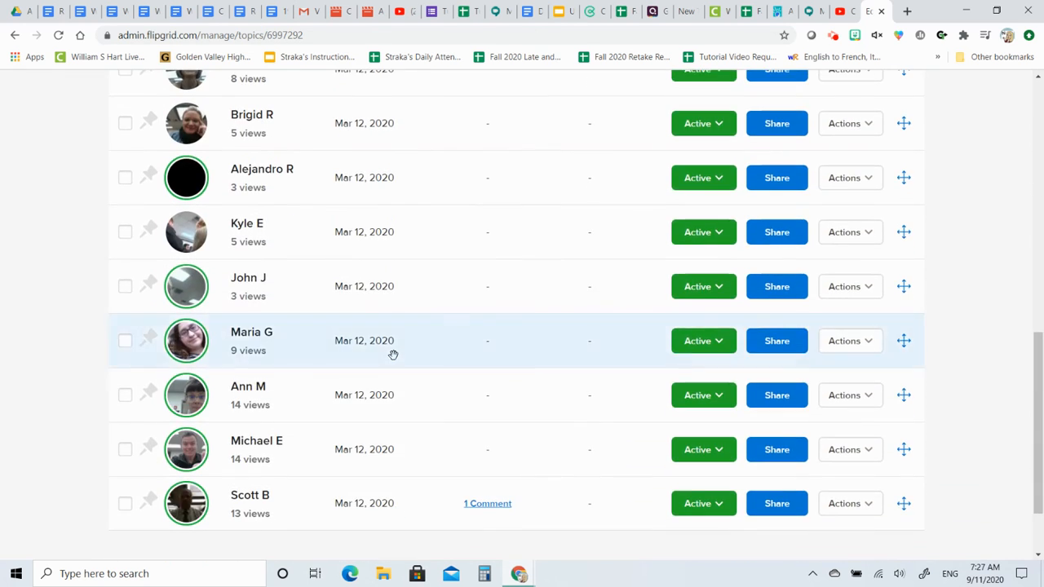
pyautogui.scroll(-1, 372, 337)
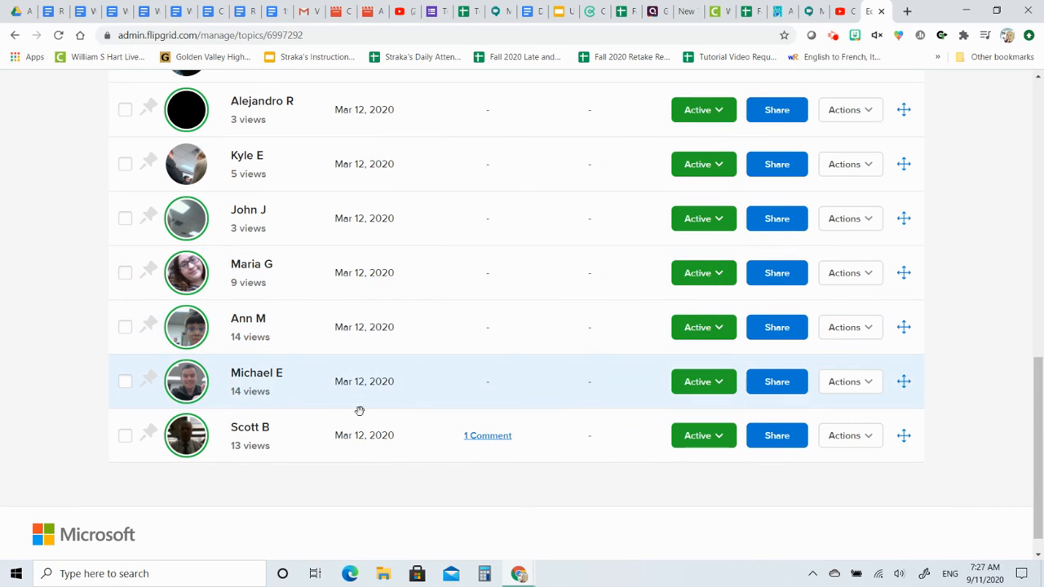
pyautogui.scroll(2, 269, 367)
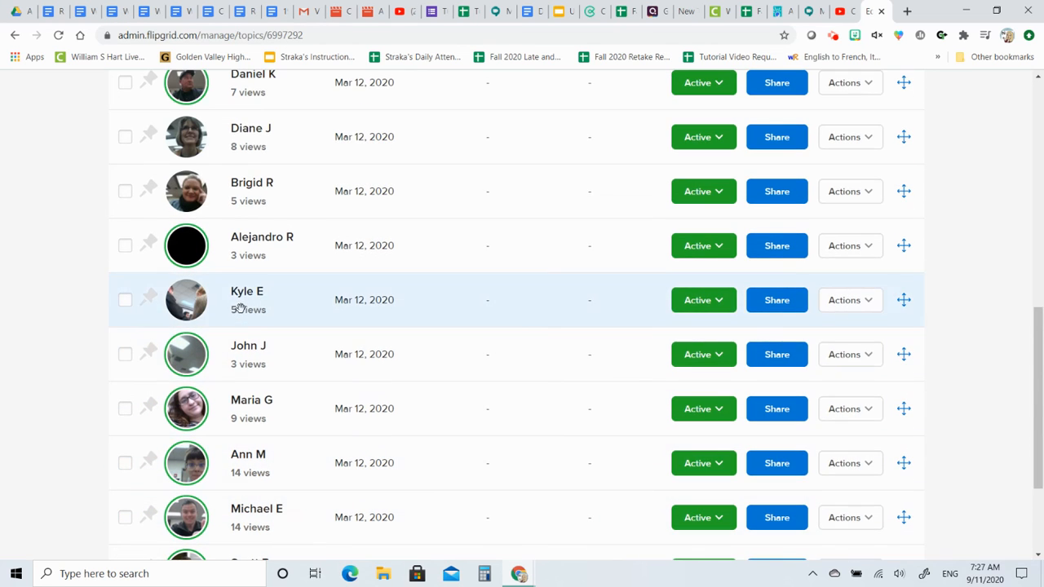
pyautogui.click(239, 307)
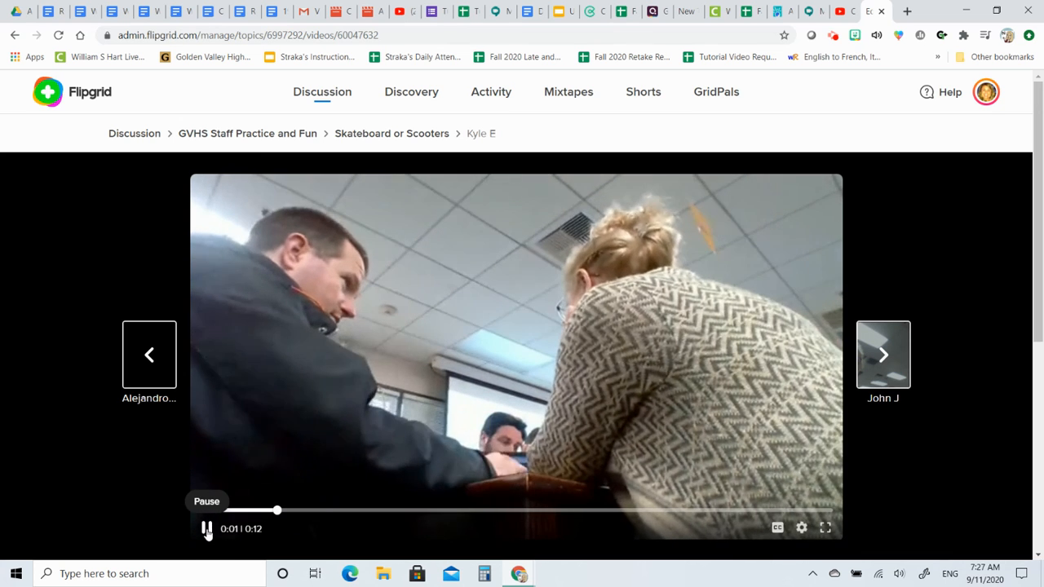
pyautogui.click(207, 529)
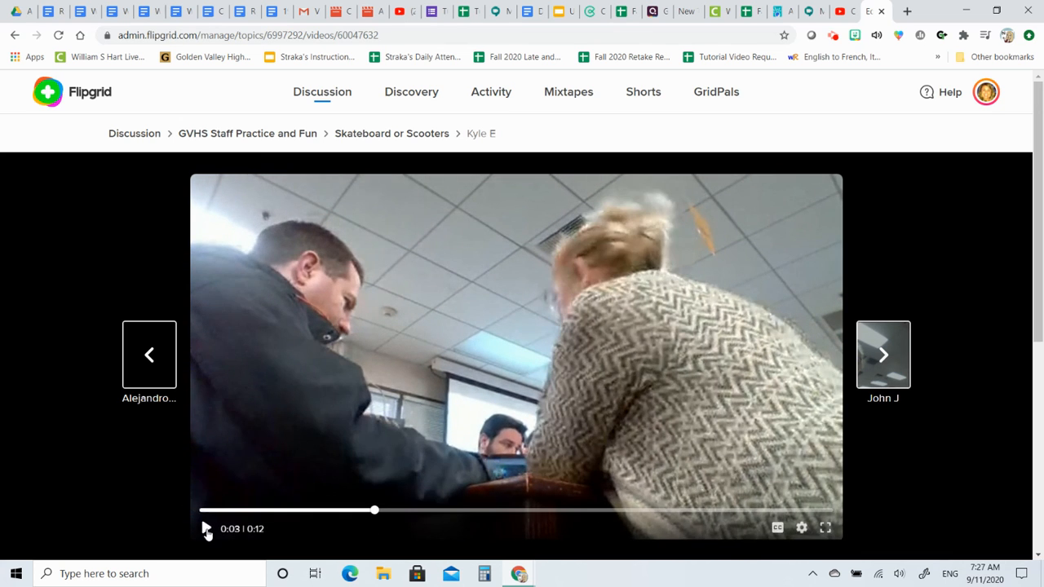